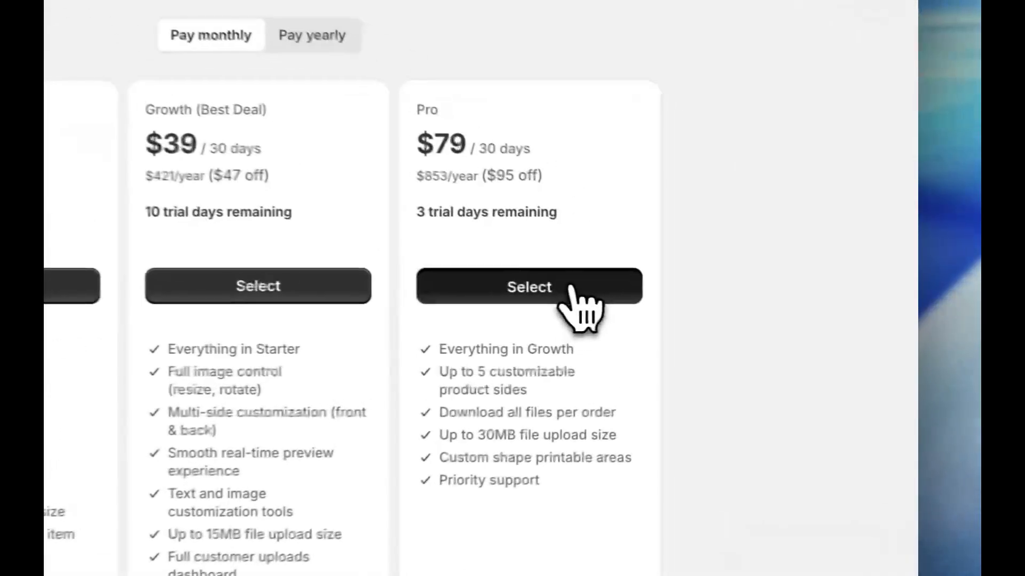
- Choose the Pro plan with monthly billing and approve its subscription
{"action": "left_click", "coordinate": [744, 315]}
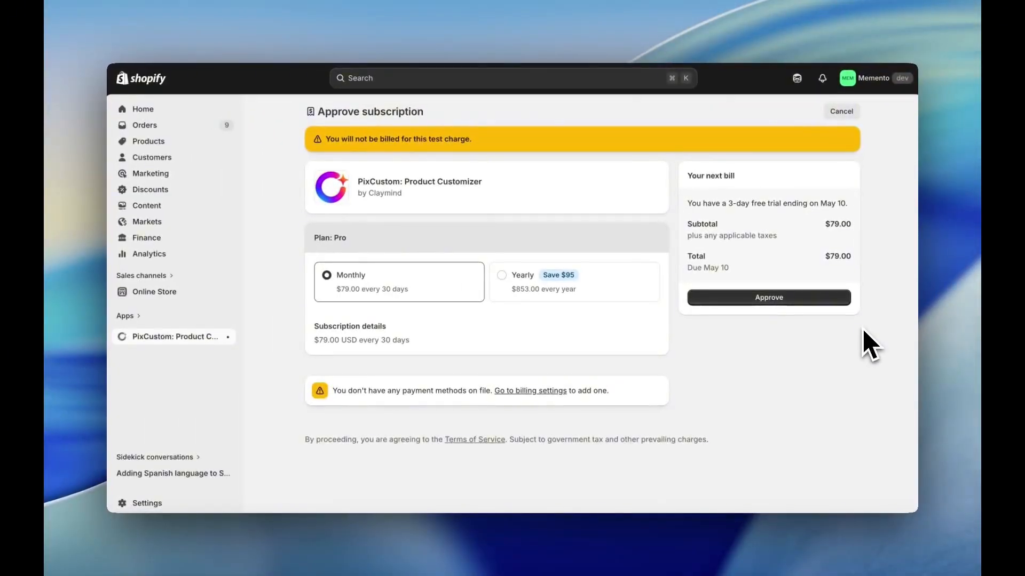
{"action": "left_click", "coordinate": [795, 306]}
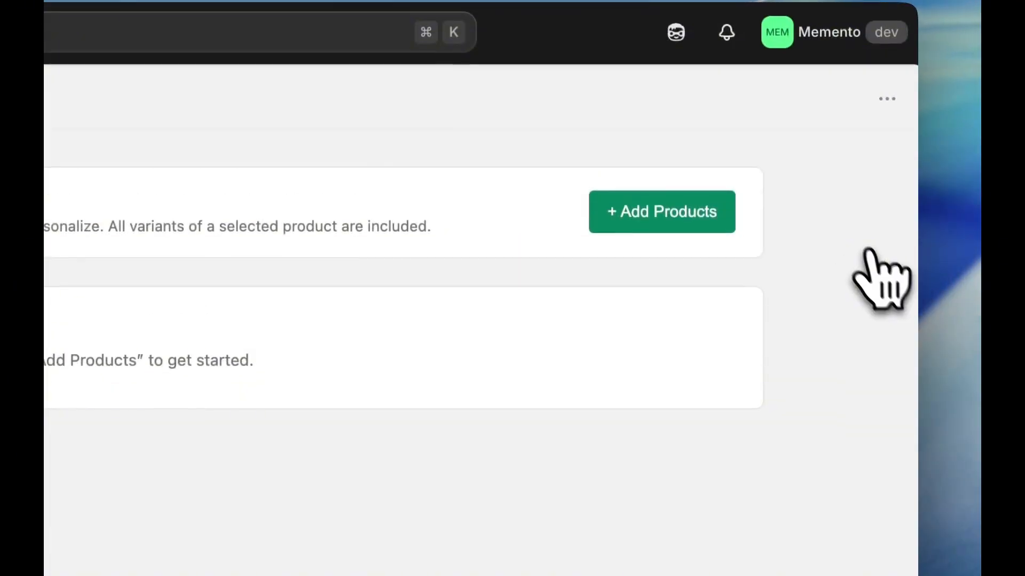
- Add the Awesome Button Pin, Gift Box, Hoodie, Mug and T-Shirt to the customizable products
{"action": "left_click", "coordinate": [682, 220]}
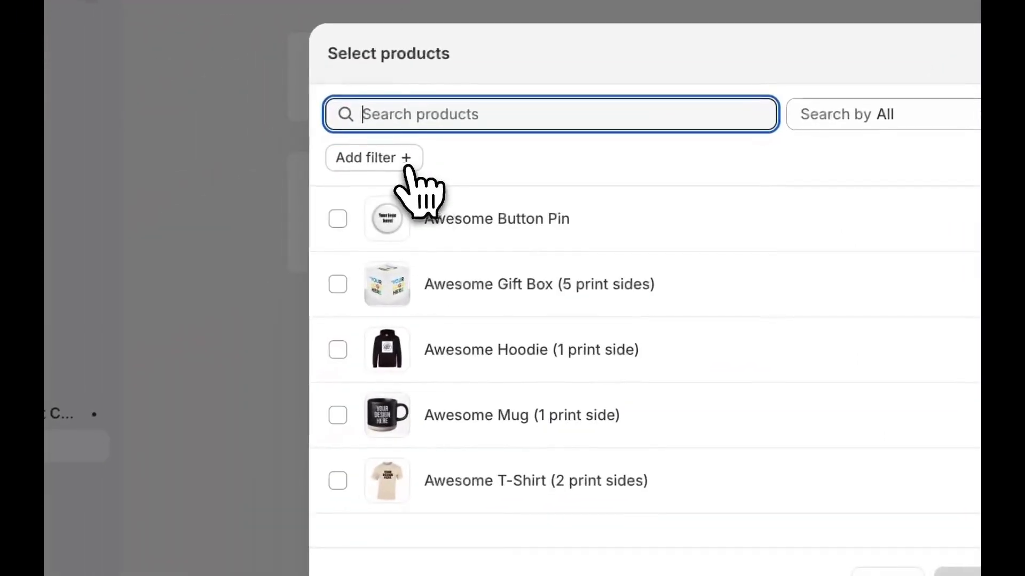
{"action": "left_click", "coordinate": [410, 170]}
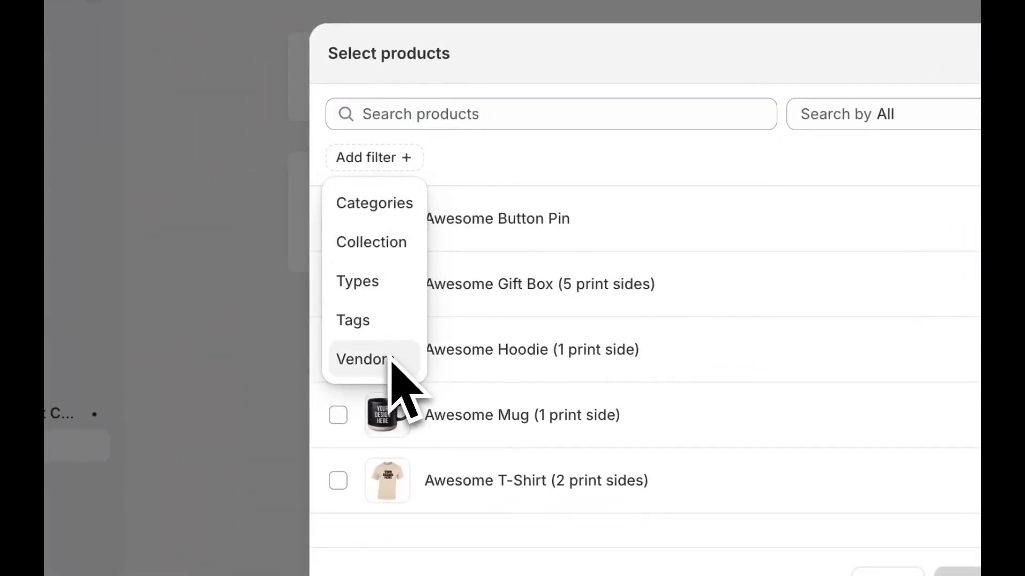
{"action": "left_click", "coordinate": [485, 155]}
{"action": "left_click", "coordinate": [338, 219]}
{"action": "left_click", "coordinate": [338, 284]}
{"action": "left_click", "coordinate": [338, 350]}
{"action": "left_click", "coordinate": [337, 415]}
{"action": "left_click", "coordinate": [338, 481]}
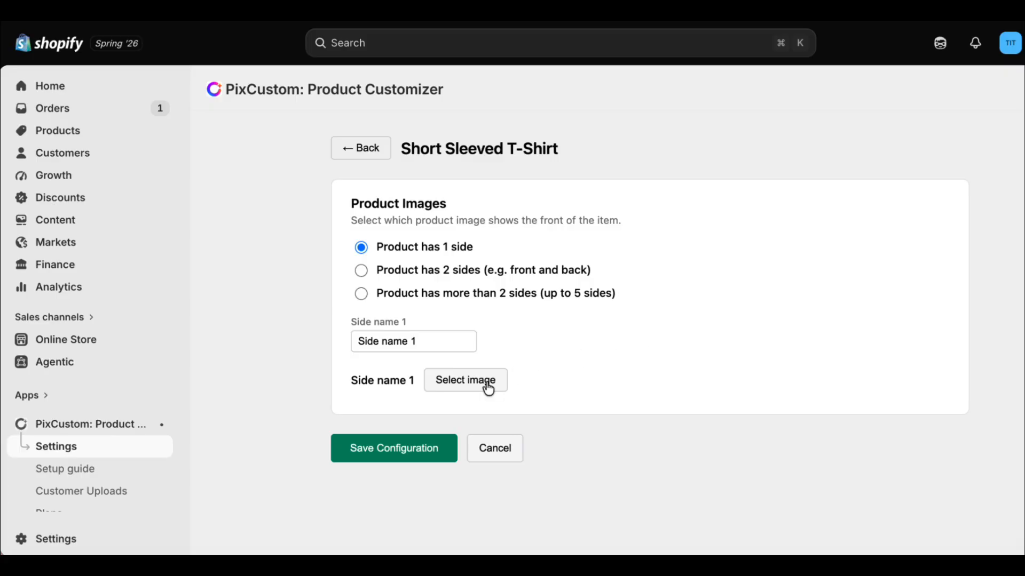
- Configure Awesome T-Shirt as a product with 2 sides, naming the sides Front and Back
{"action": "left_click", "coordinate": [487, 384]}
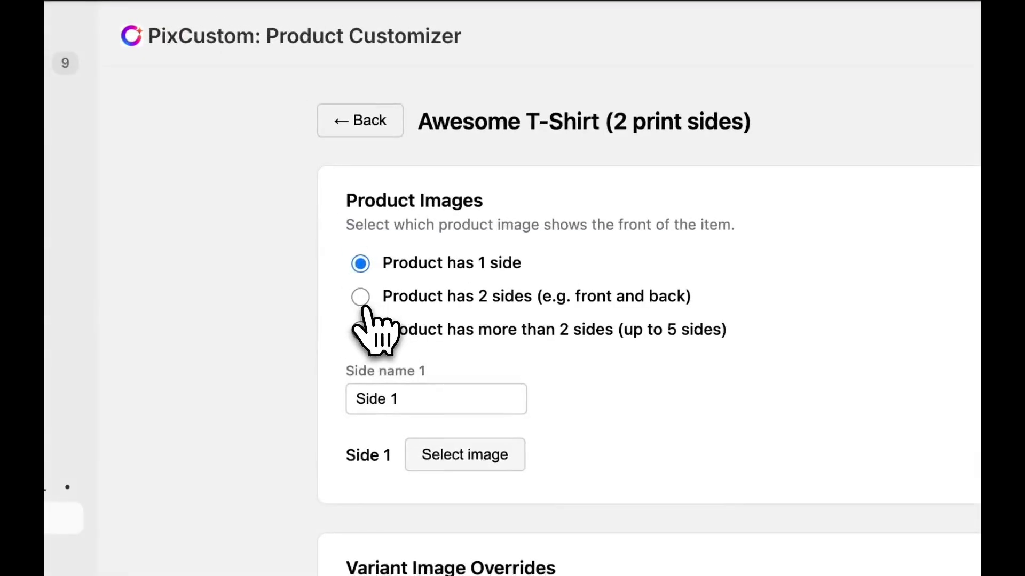
{"action": "left_click", "coordinate": [360, 293]}
{"action": "scroll", "coordinate": [453, 363], "scroll_direction": "down", "scroll_amount": 3}
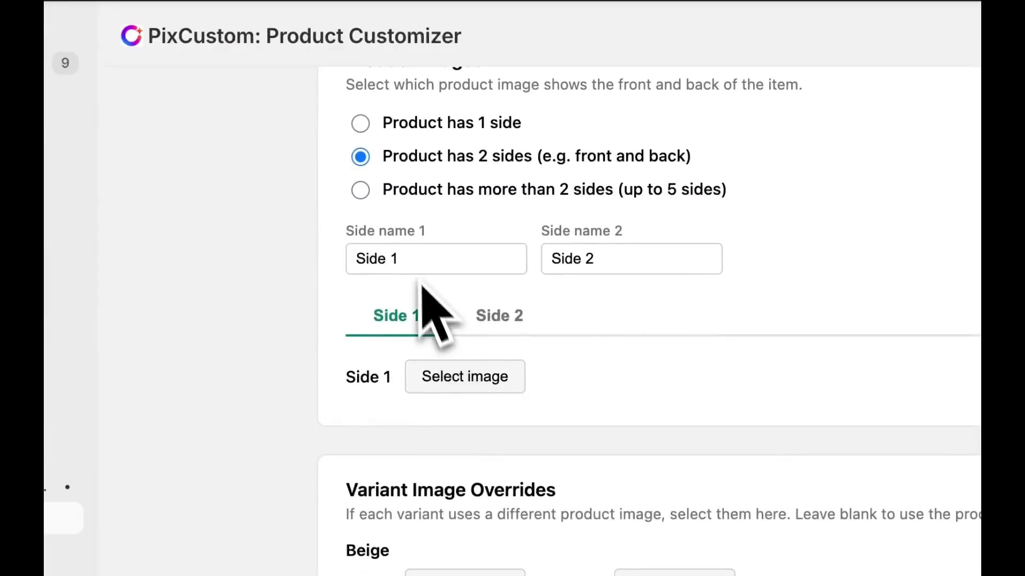
{"action": "type", "text": "Front"}
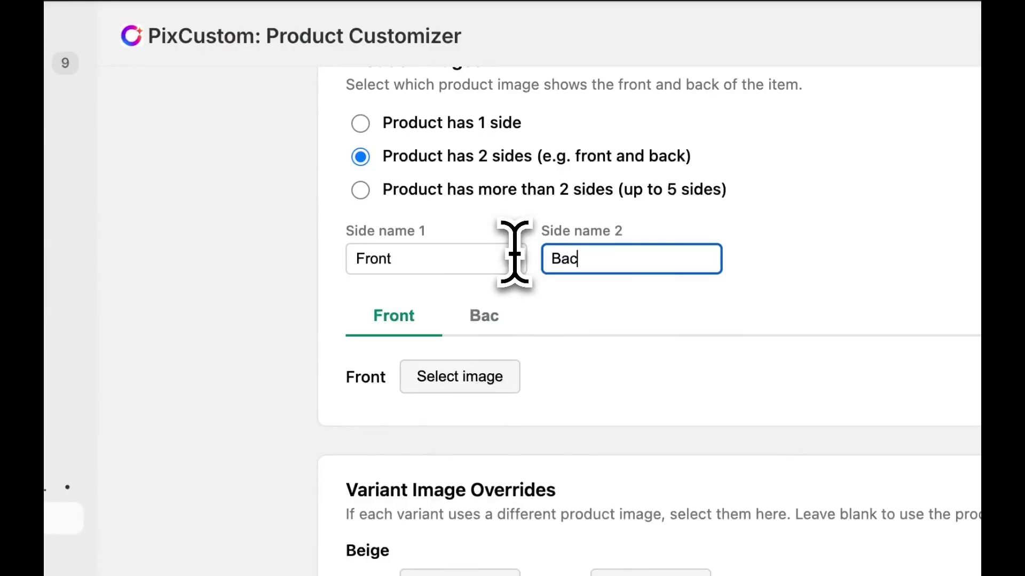
{"action": "left_click", "coordinate": [923, 297]}
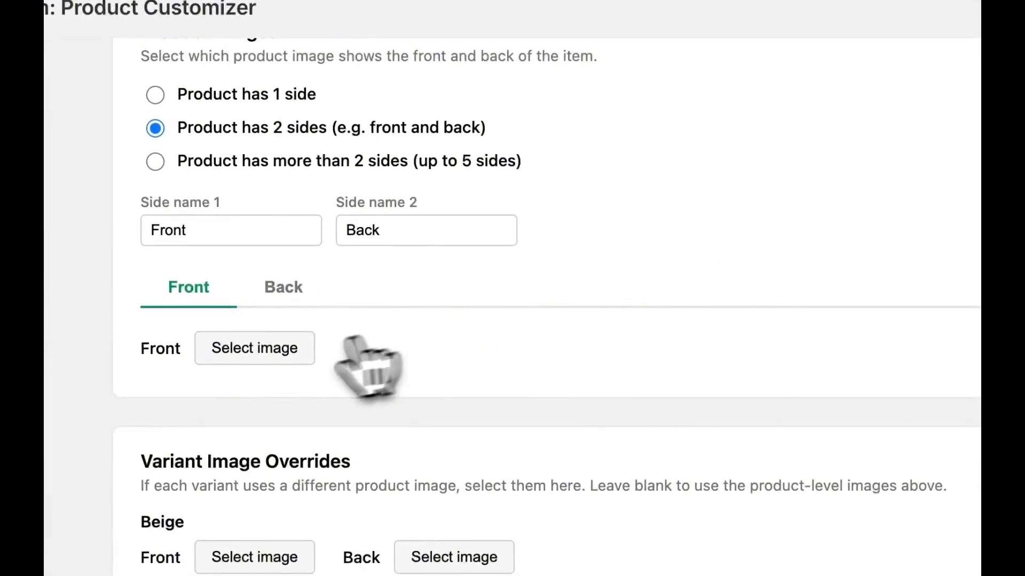
- Assign the plain beige shirt image to the Front side, shrink its rectangular print area and centre it on the chest
{"action": "left_click", "coordinate": [280, 355]}
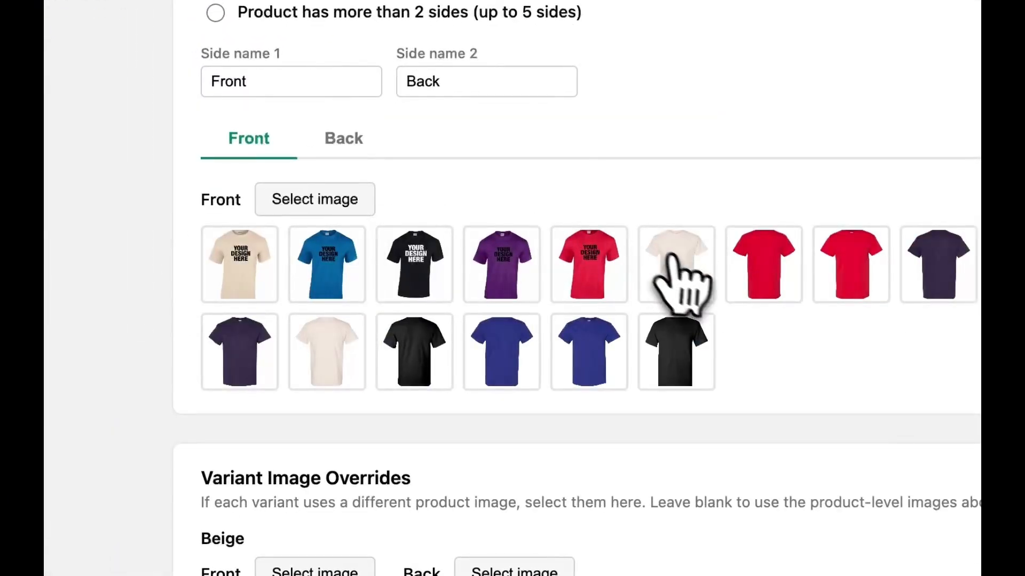
{"action": "left_click", "coordinate": [684, 270]}
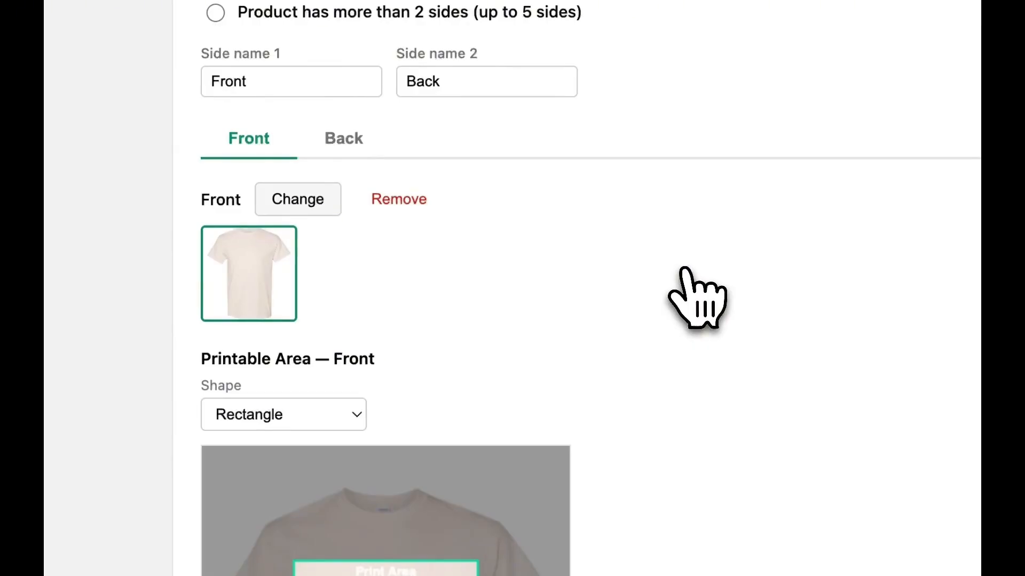
{"action": "scroll", "coordinate": [686, 288], "scroll_direction": "down", "scroll_amount": 7}
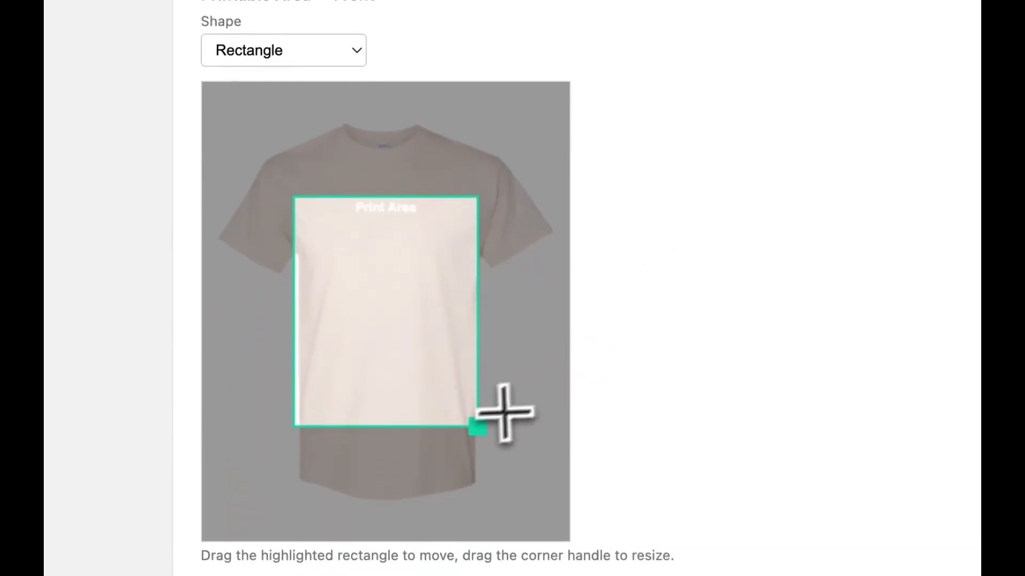
{"action": "left_click_drag", "start_coordinate": [483, 429], "coordinate": [420, 338]}
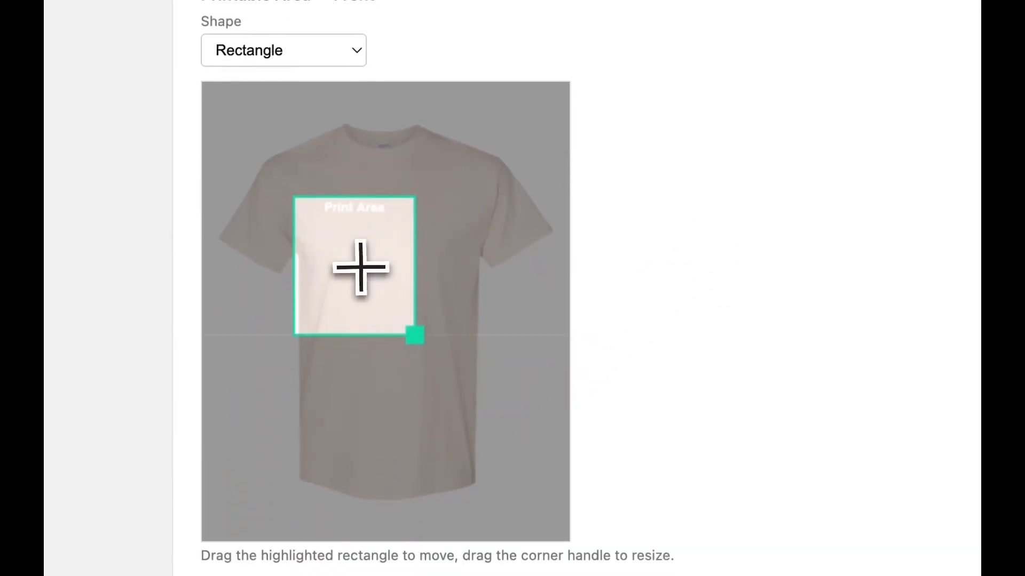
{"action": "left_click_drag", "start_coordinate": [361, 267], "coordinate": [391, 271]}
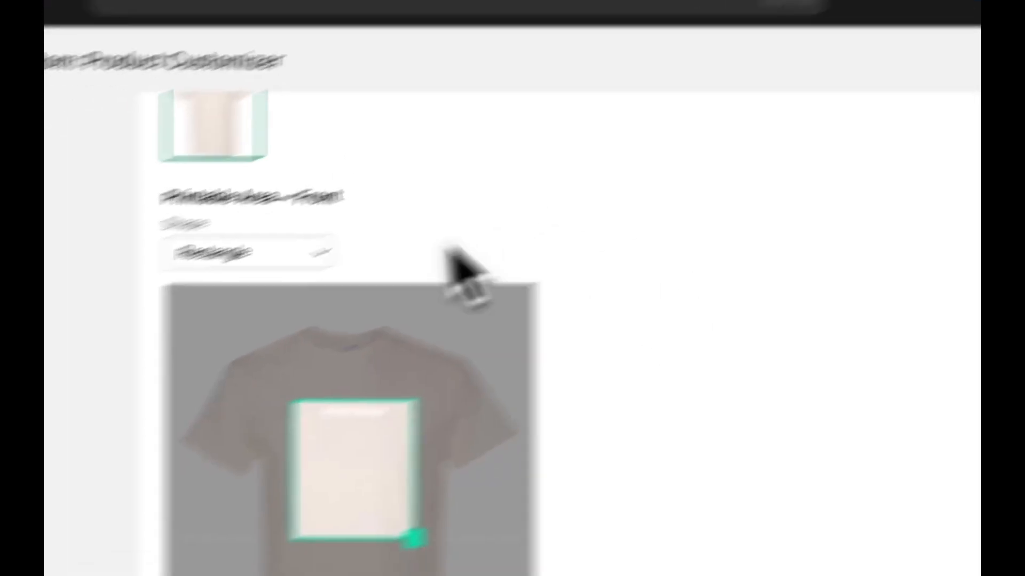
- Change the Front print area's shape to Ellipse and shorten it until it is roughly circular
{"action": "left_click", "coordinate": [356, 52]}
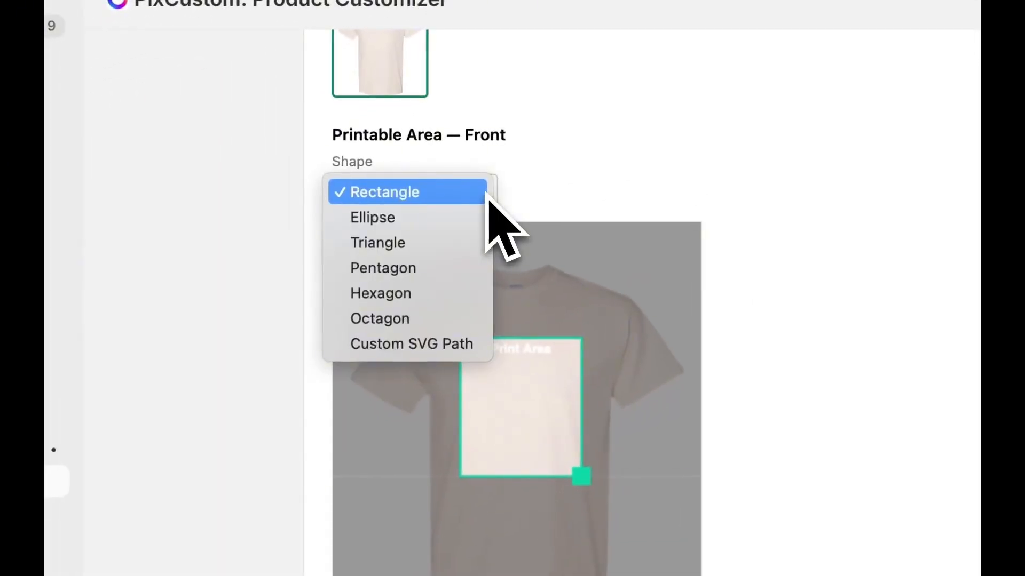
{"action": "left_click", "coordinate": [411, 219]}
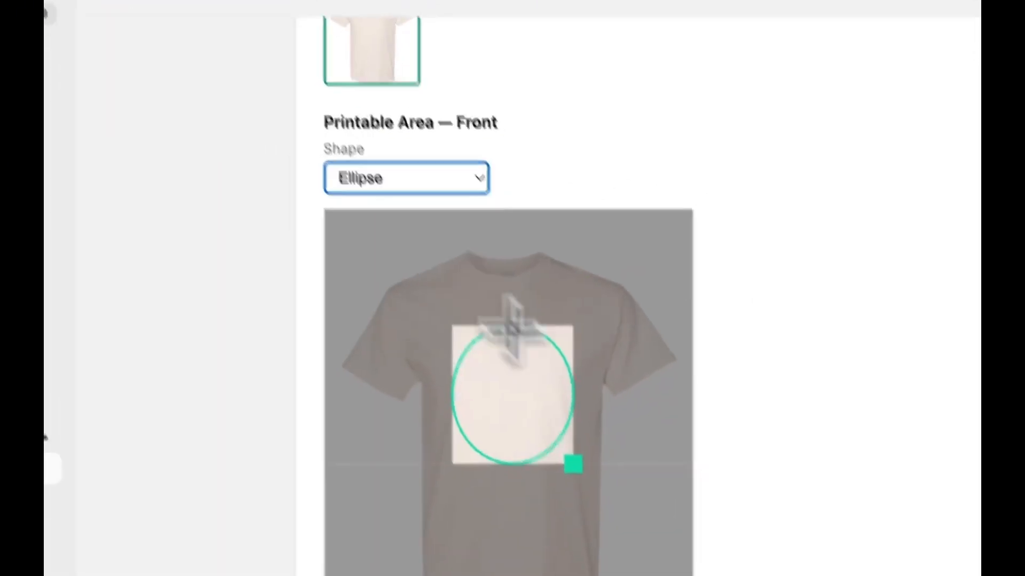
{"action": "left_click_drag", "start_coordinate": [584, 478], "coordinate": [578, 443]}
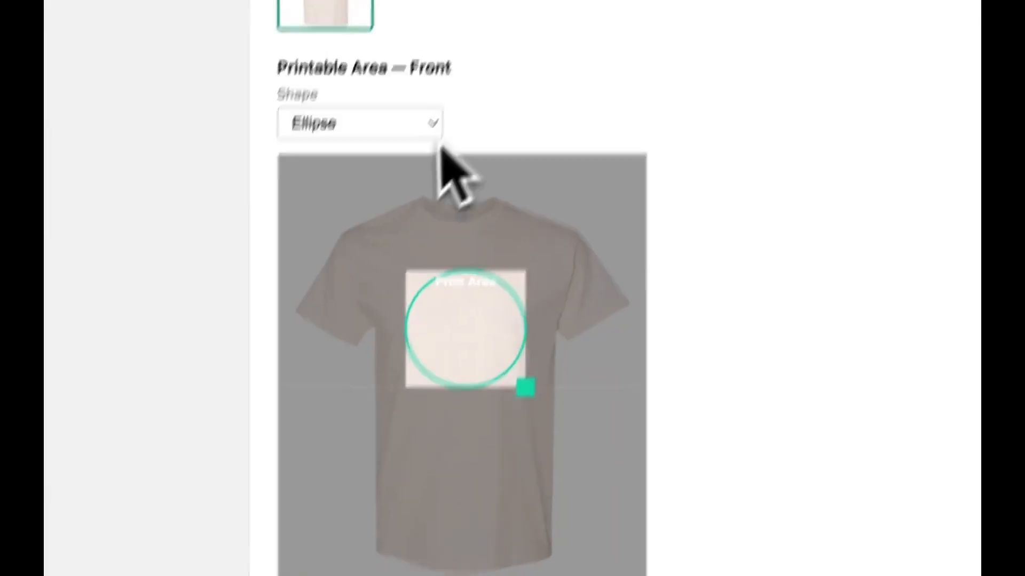
{"action": "left_click", "coordinate": [435, 120]}
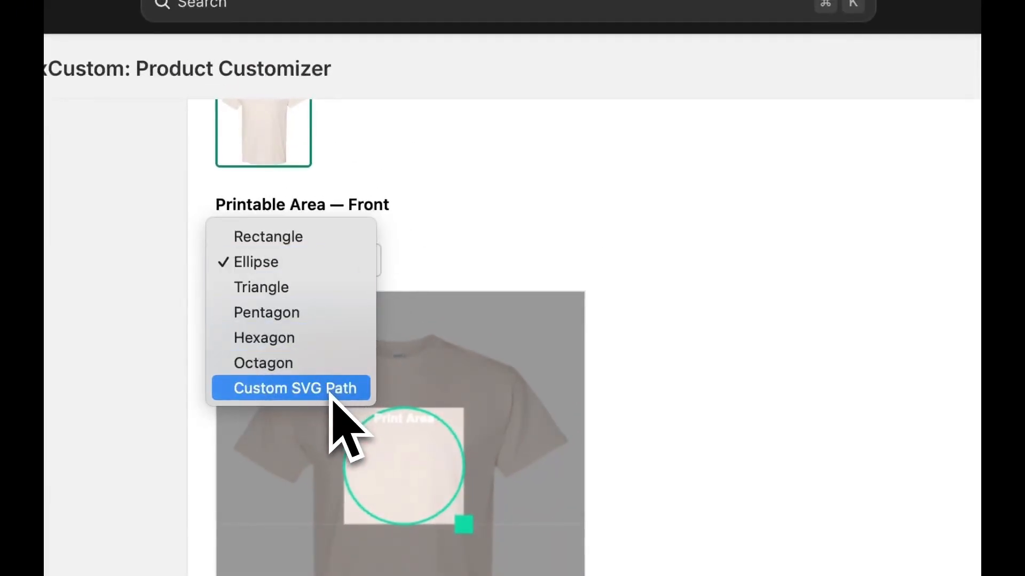
{"action": "left_click", "coordinate": [689, 279]}
- Assign the plain beige rear-view image to the Back side, shrink its rectangular print area and centre it on the upper back
{"action": "scroll", "coordinate": [690, 279], "scroll_direction": "up", "scroll_amount": 3}
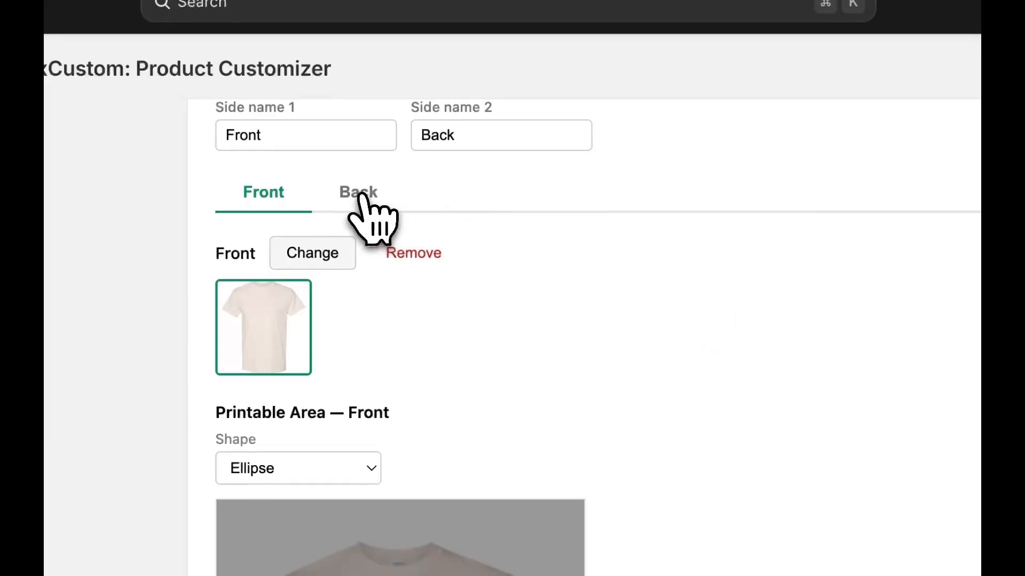
{"action": "left_click", "coordinate": [359, 194]}
{"action": "left_click", "coordinate": [354, 254]}
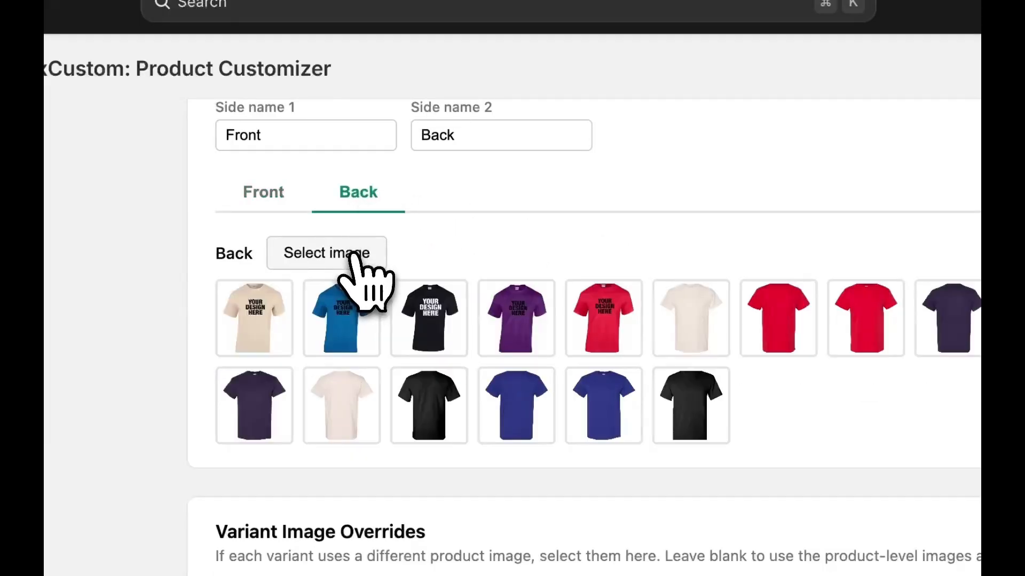
{"action": "left_click", "coordinate": [336, 417]}
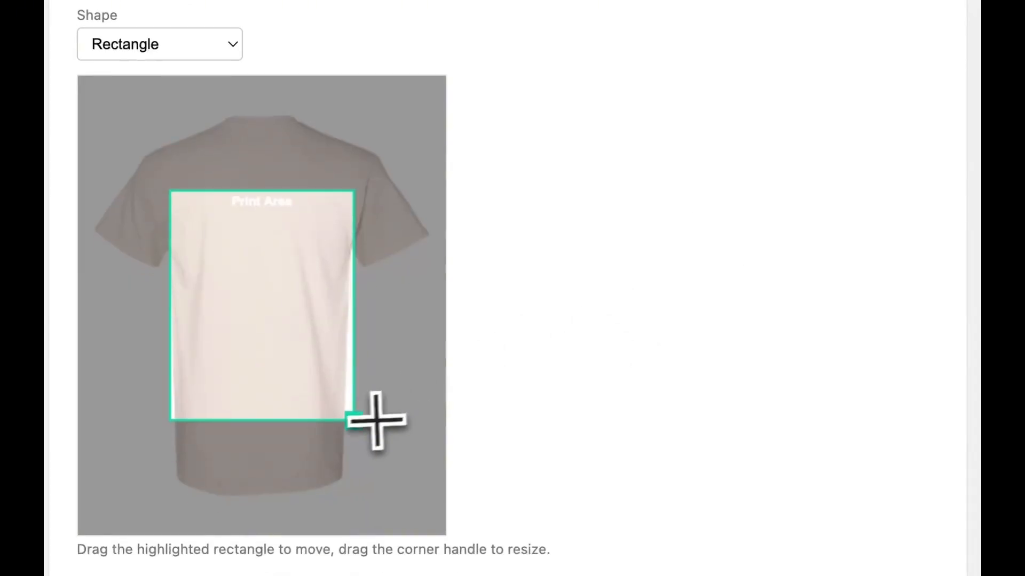
{"action": "left_click_drag", "start_coordinate": [365, 426], "coordinate": [313, 341]}
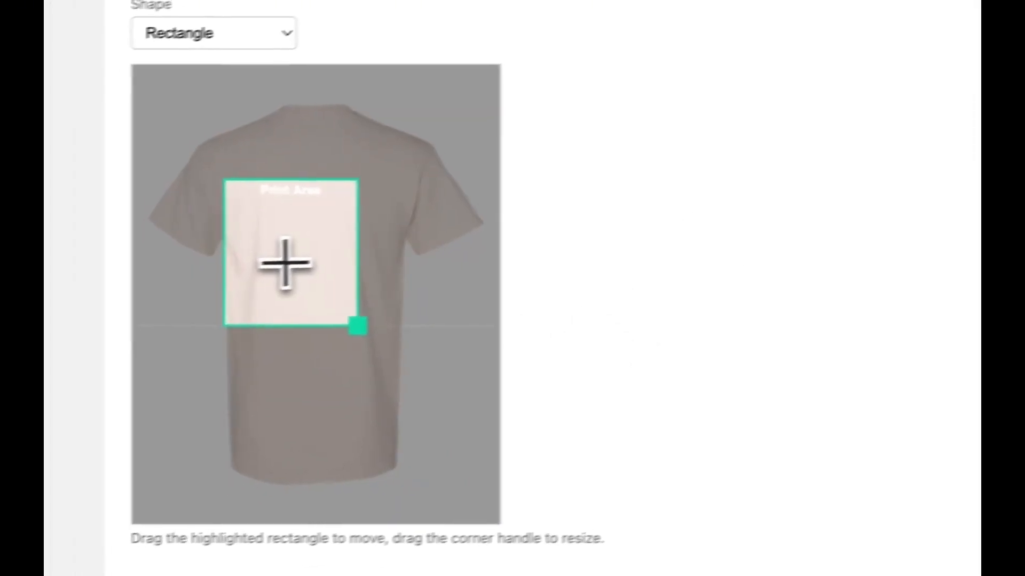
{"action": "left_click_drag", "start_coordinate": [230, 277], "coordinate": [256, 276]}
{"action": "left_click_drag", "start_coordinate": [341, 259], "coordinate": [343, 245]}
- Assign matching front and back override images to the Blue and Red variants and save the T-shirt configuration
{"action": "scroll", "coordinate": [658, 393], "scroll_direction": "down", "scroll_amount": 3}
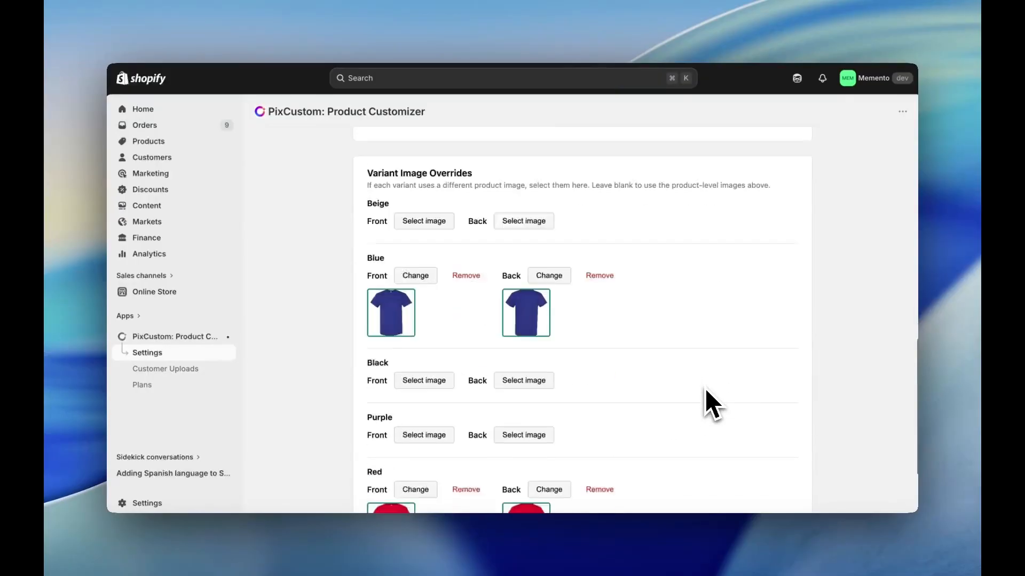
{"action": "scroll", "coordinate": [704, 400], "scroll_direction": "down", "scroll_amount": 3}
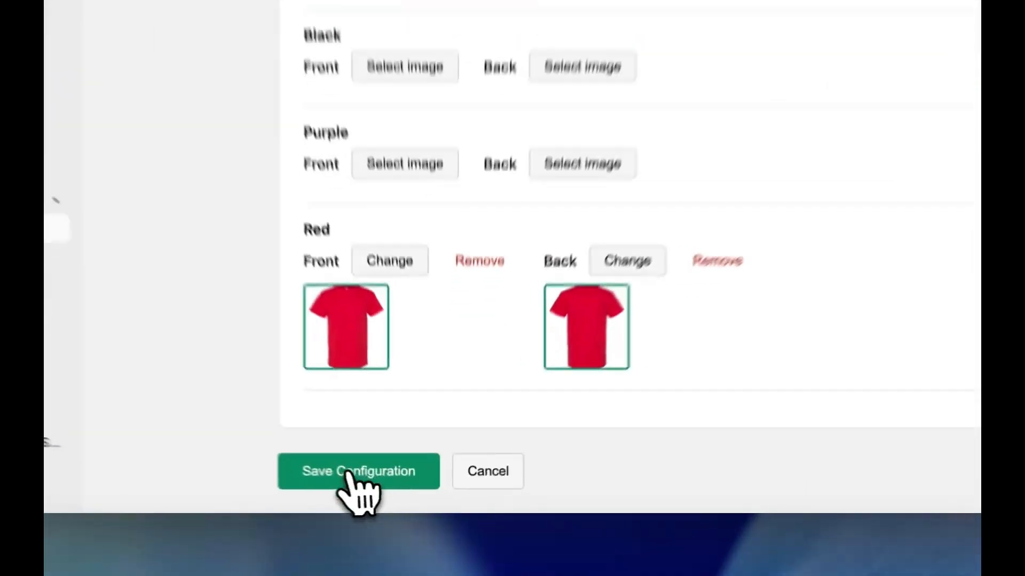
{"action": "left_click", "coordinate": [347, 472]}
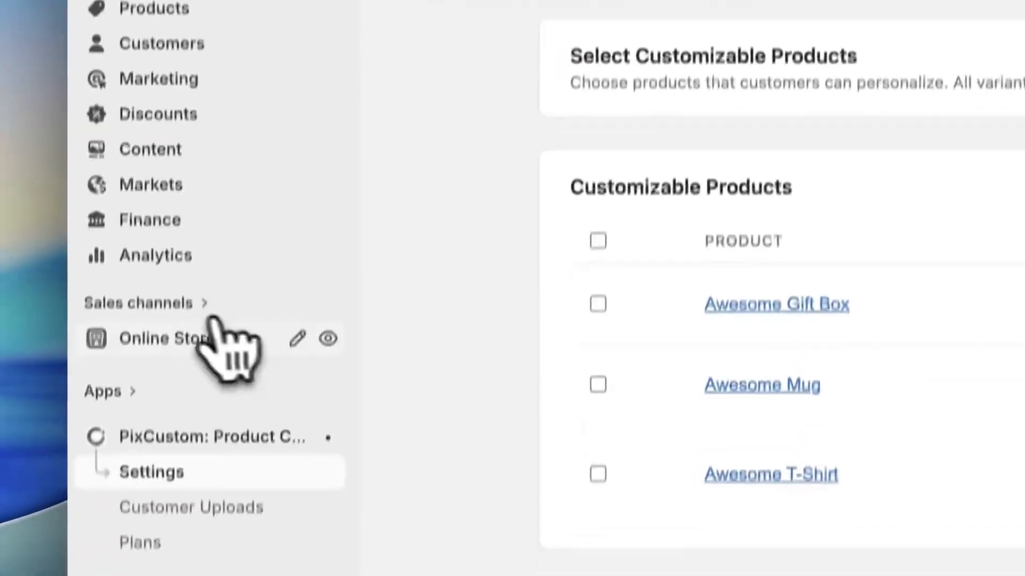
- Enable the PixCustom Cart app embed in the Horizon theme and save the theme
{"action": "left_click", "coordinate": [297, 338]}
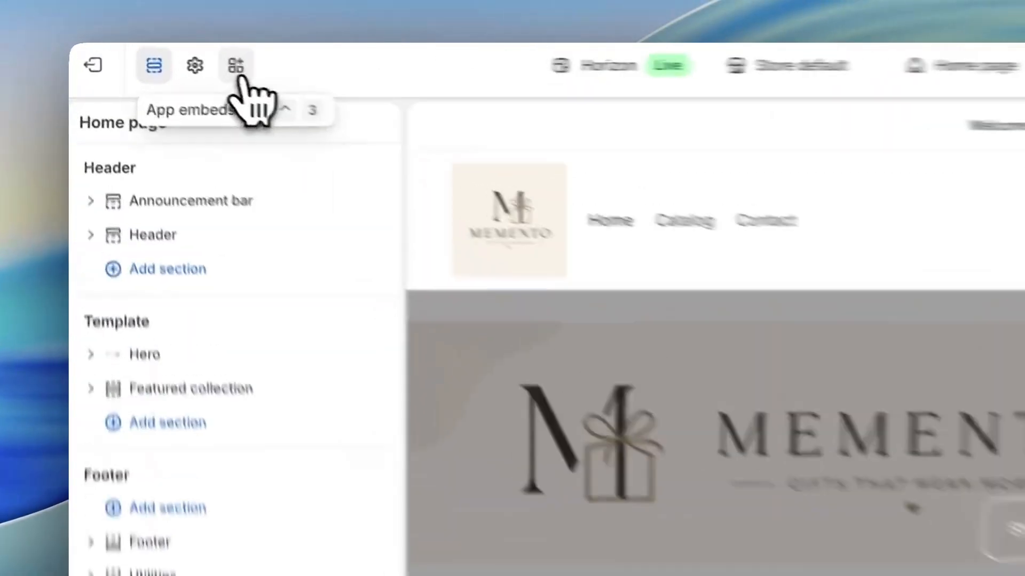
{"action": "left_click", "coordinate": [162, 55]}
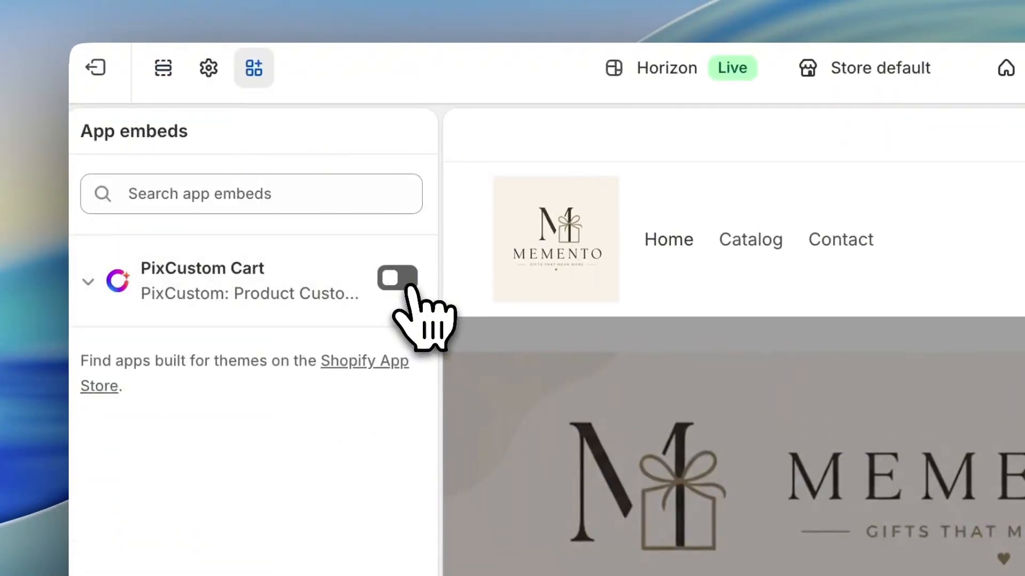
{"action": "left_click", "coordinate": [90, 282]}
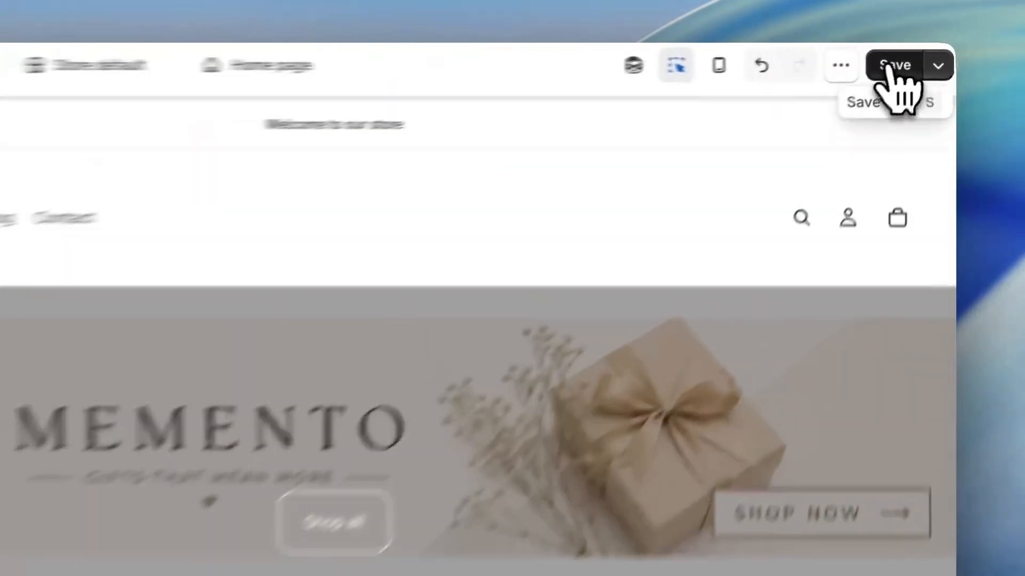
{"action": "left_click", "coordinate": [921, 55]}
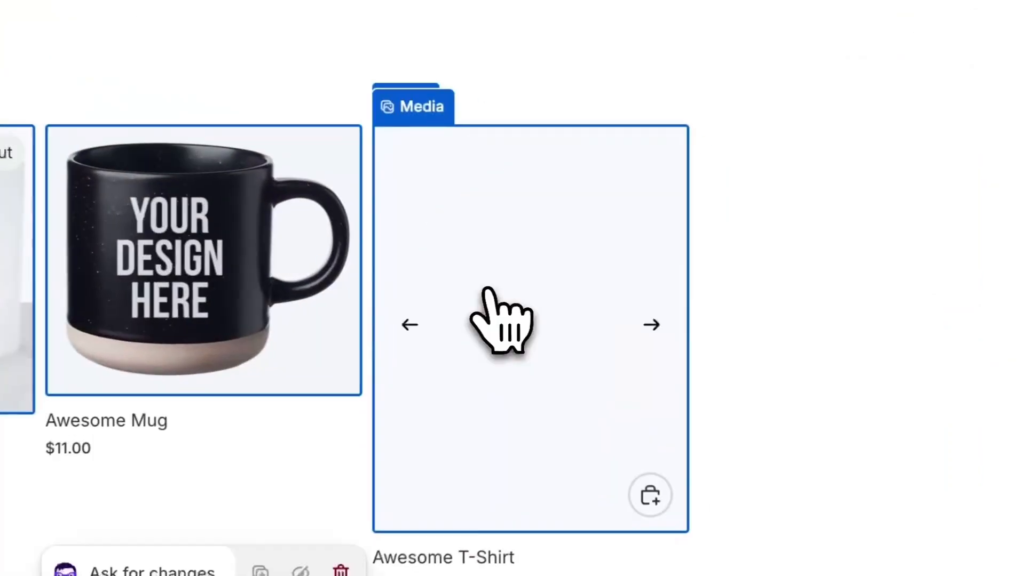
- Open the Awesome T-Shirt product page in the theme preview and add the PixCustom app block to its Details group
{"action": "left_click", "coordinate": [525, 296]}
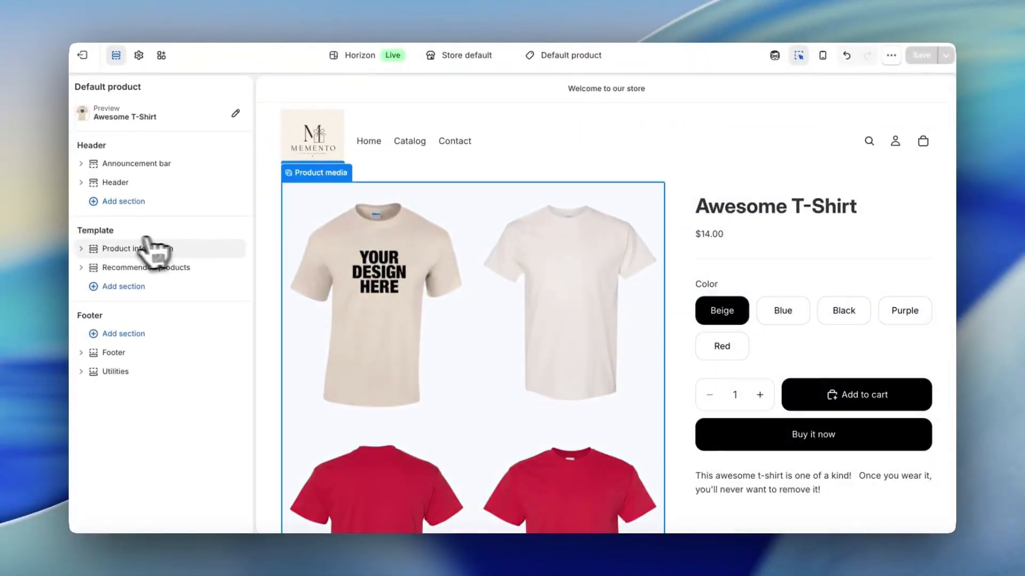
{"action": "left_click", "coordinate": [150, 249]}
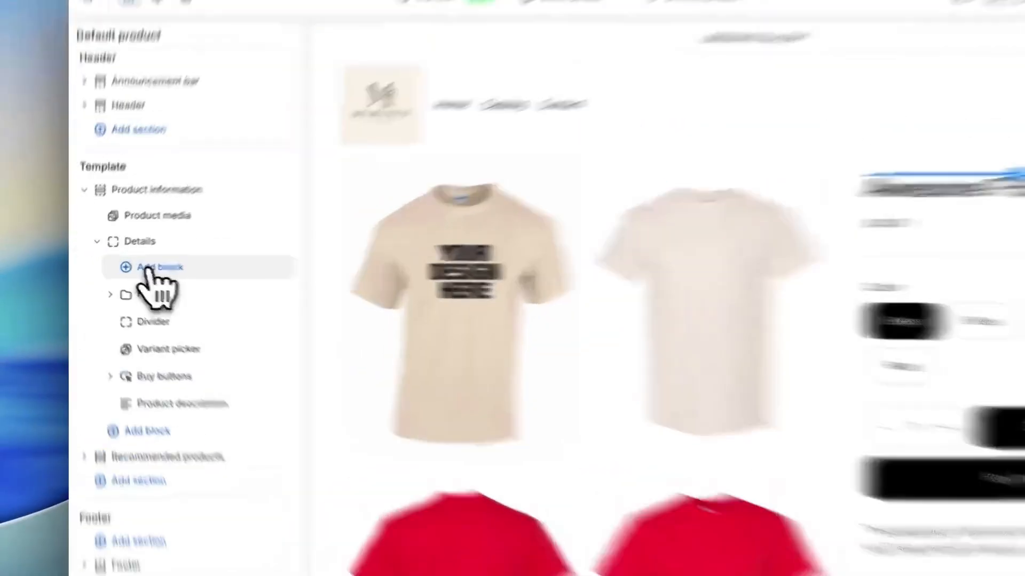
{"action": "left_click", "coordinate": [137, 311]}
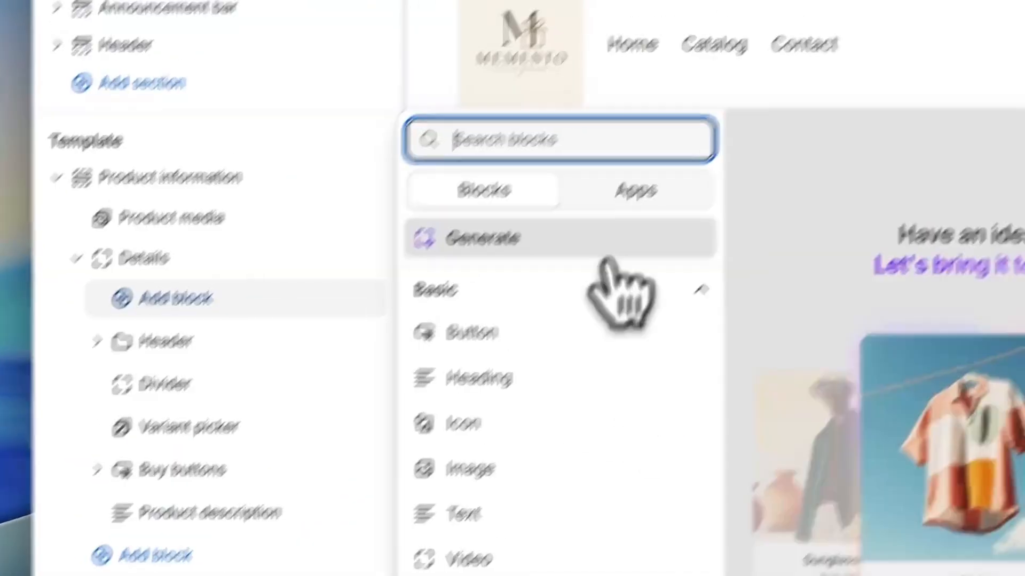
{"action": "left_click", "coordinate": [636, 191]}
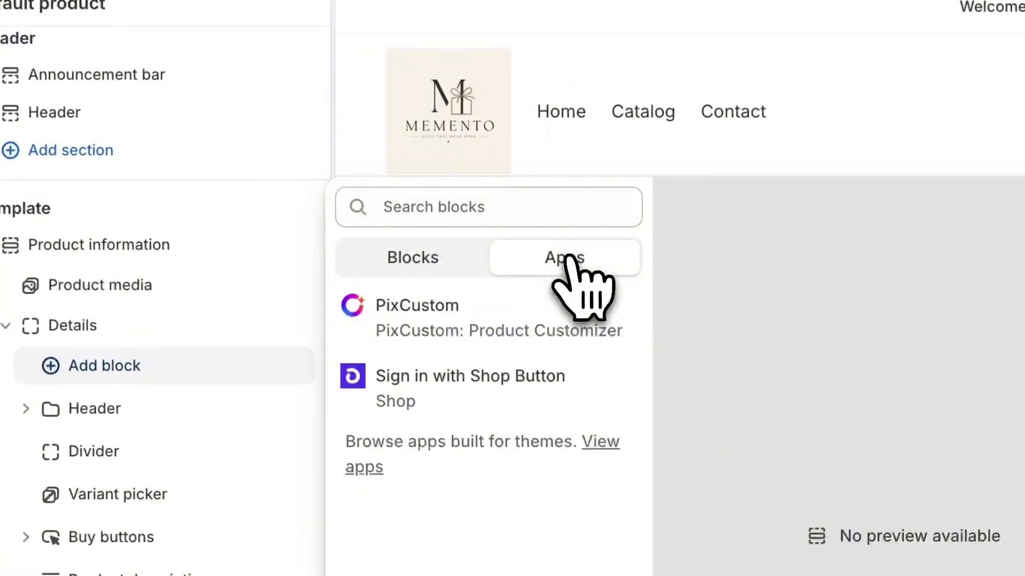
{"action": "left_click", "coordinate": [464, 327]}
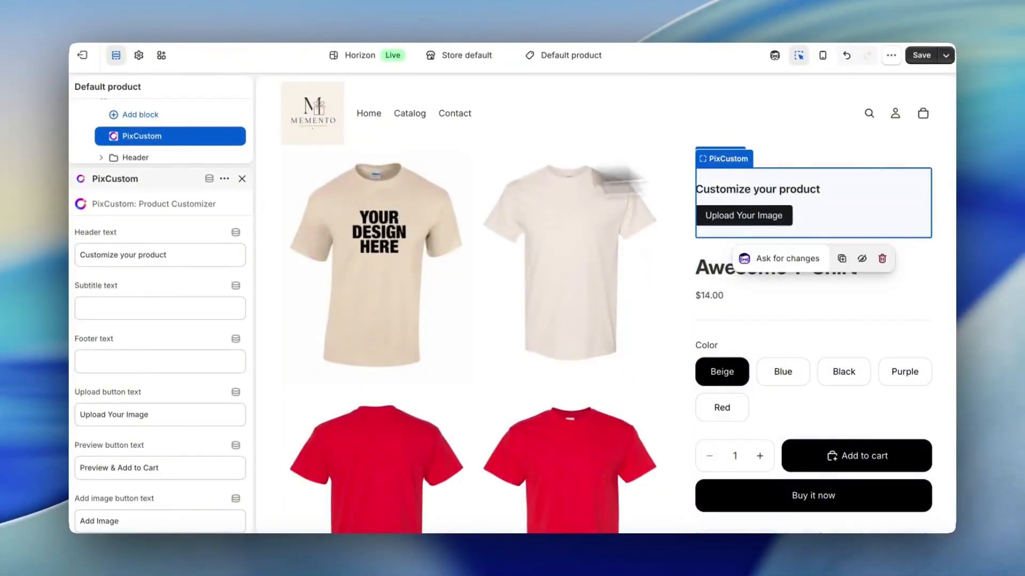
- Move the PixCustom block between the Variant picker and the Buy buttons in the product details
{"action": "left_click", "coordinate": [307, 187]}
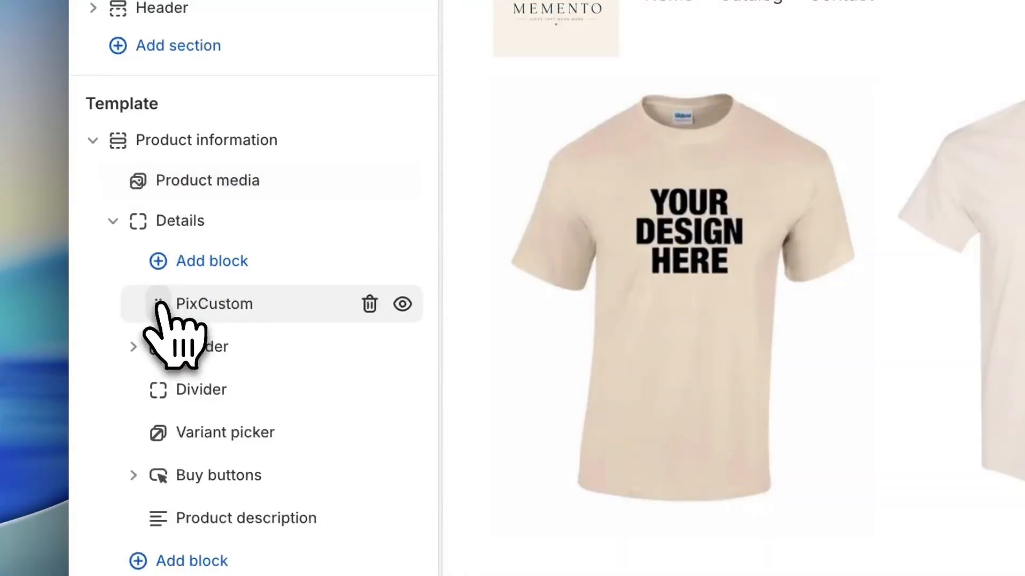
{"action": "left_click_drag", "start_coordinate": [160, 310], "coordinate": [156, 443]}
{"action": "scroll", "coordinate": [704, 327], "scroll_direction": "down", "scroll_amount": 3}
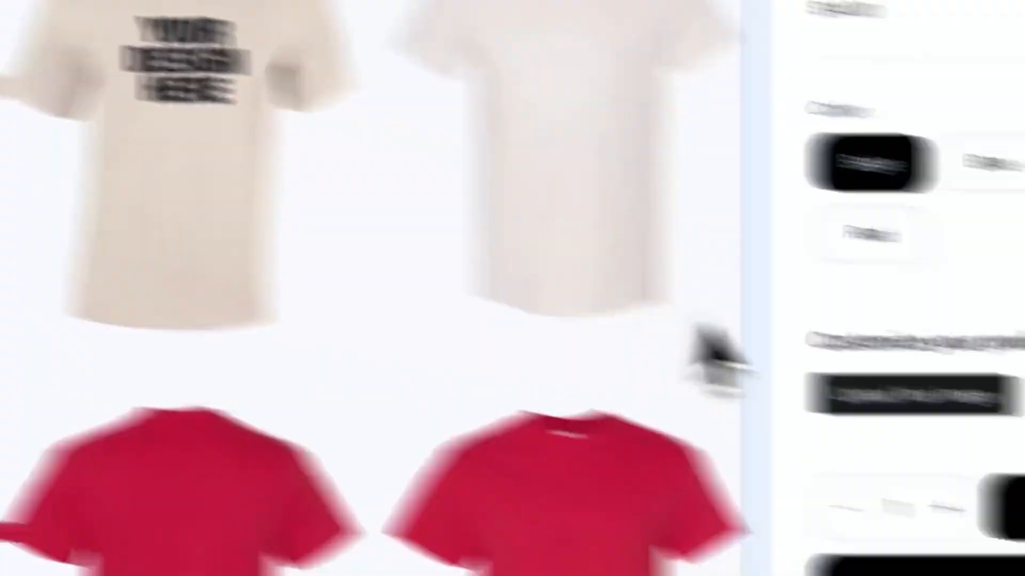
- Review the PixCustom block's text label settings on the product page and save the theme
{"action": "left_click", "coordinate": [660, 294]}
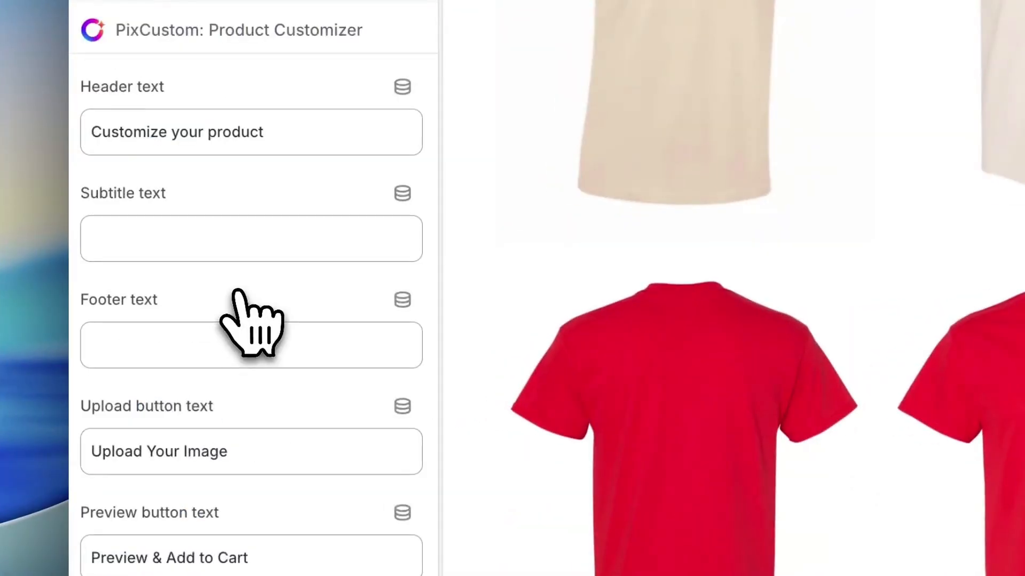
{"action": "scroll", "coordinate": [238, 299], "scroll_direction": "down", "scroll_amount": 5}
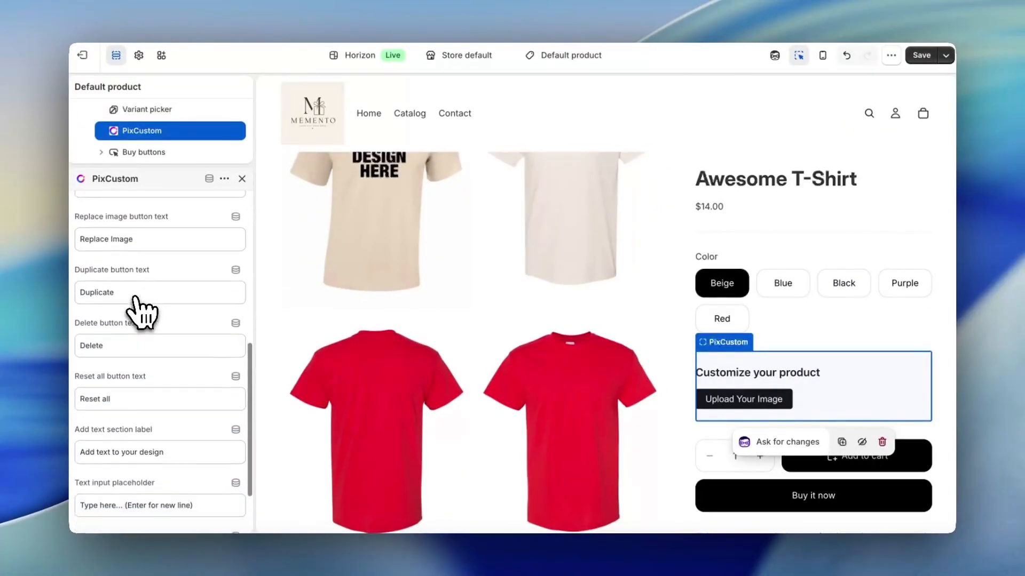
{"action": "scroll", "coordinate": [137, 308], "scroll_direction": "down", "scroll_amount": 2}
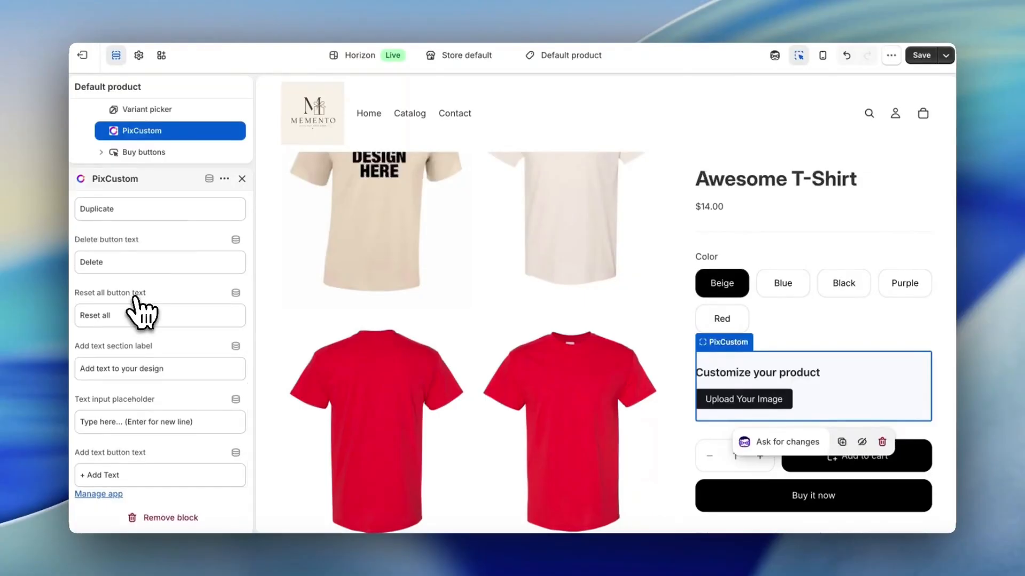
{"action": "scroll", "coordinate": [141, 309], "scroll_direction": "up", "scroll_amount": 10}
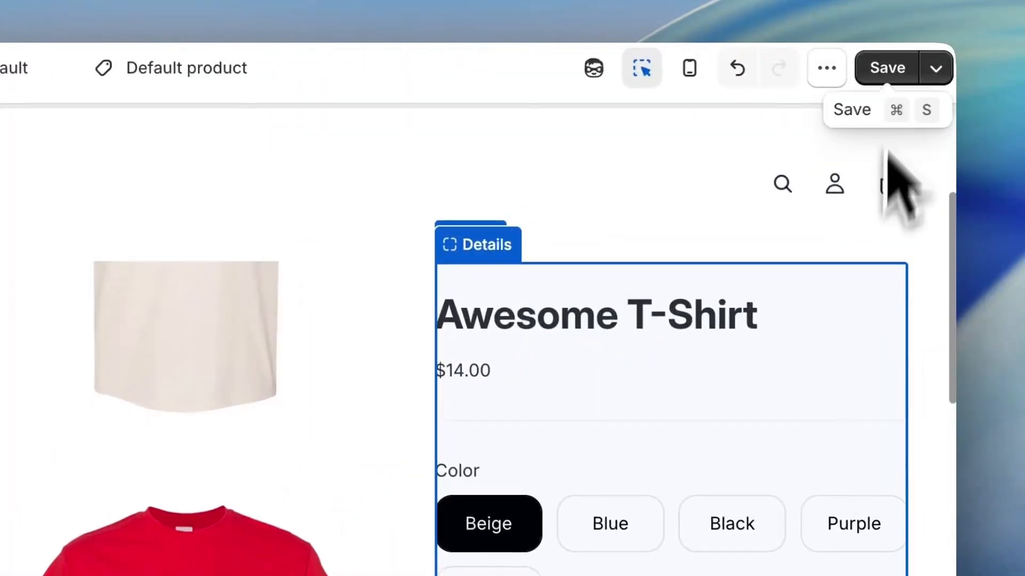
{"action": "left_click", "coordinate": [890, 69]}
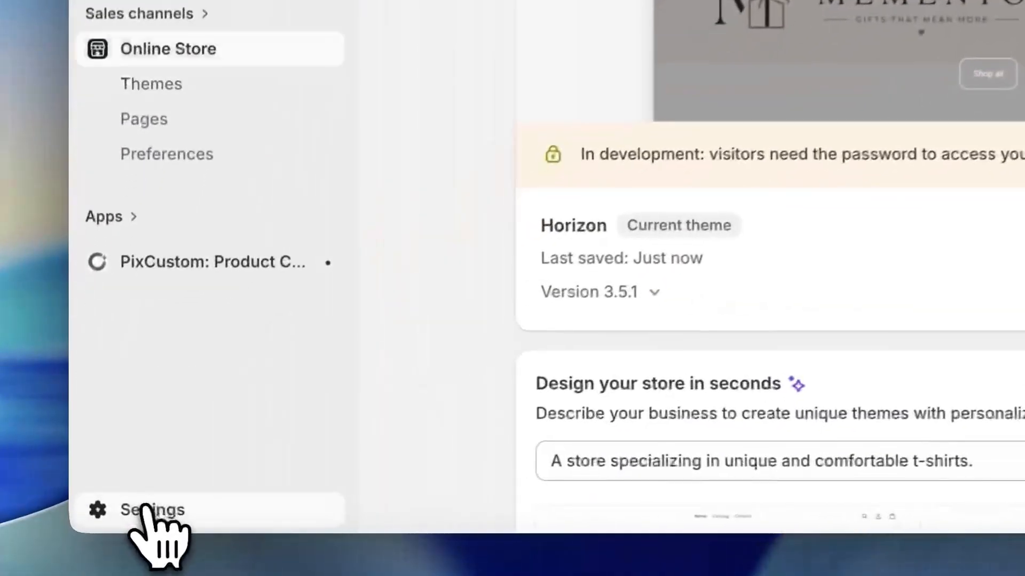
- Open the store's checkout configuration for editing, add the PixCustom Checkout Line Item block to the order summary, and save
{"action": "left_click", "coordinate": [137, 512]}
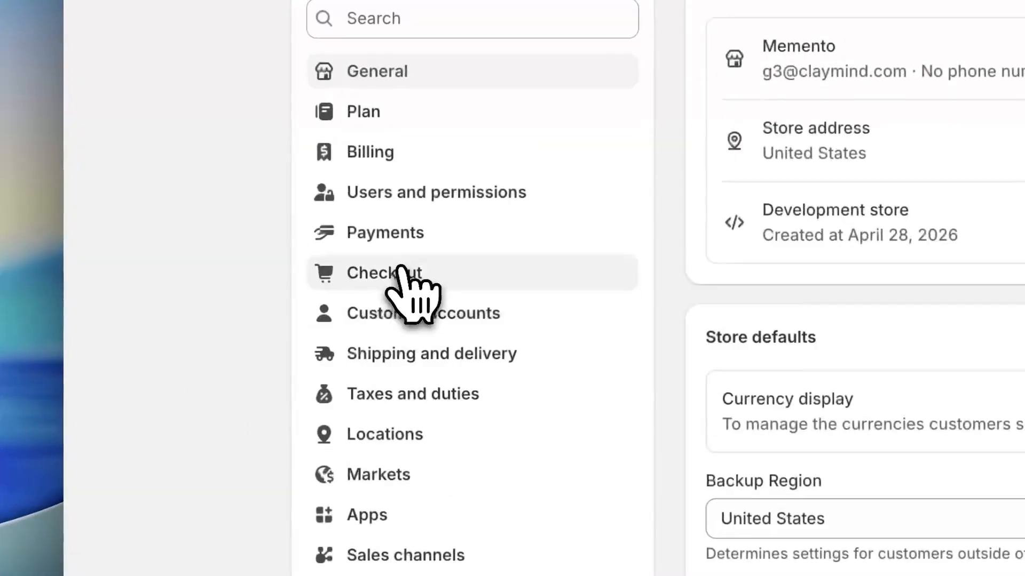
{"action": "left_click", "coordinate": [405, 20]}
{"action": "left_click", "coordinate": [617, 263]}
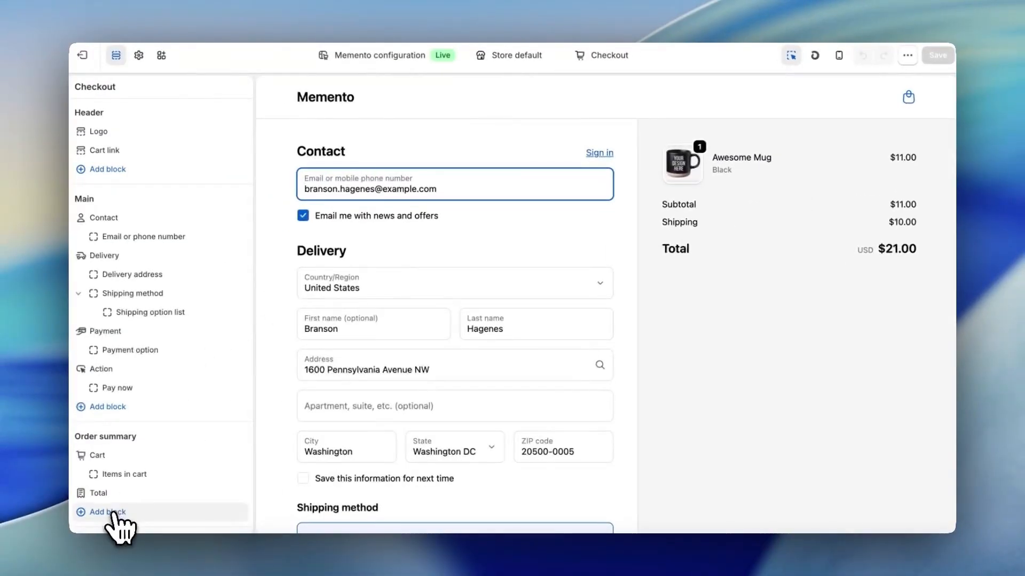
{"action": "left_click", "coordinate": [112, 512]}
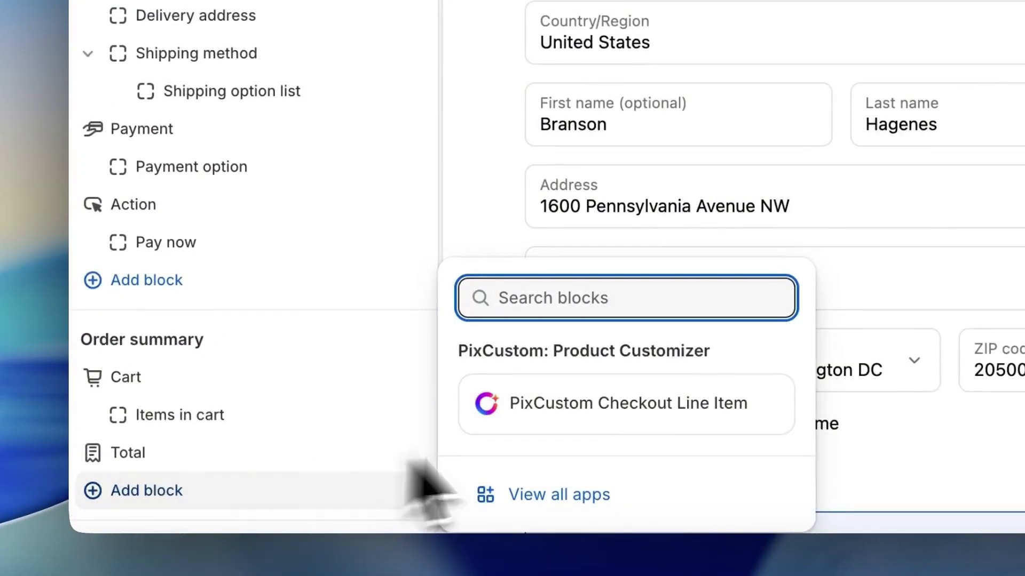
{"action": "left_click", "coordinate": [571, 416]}
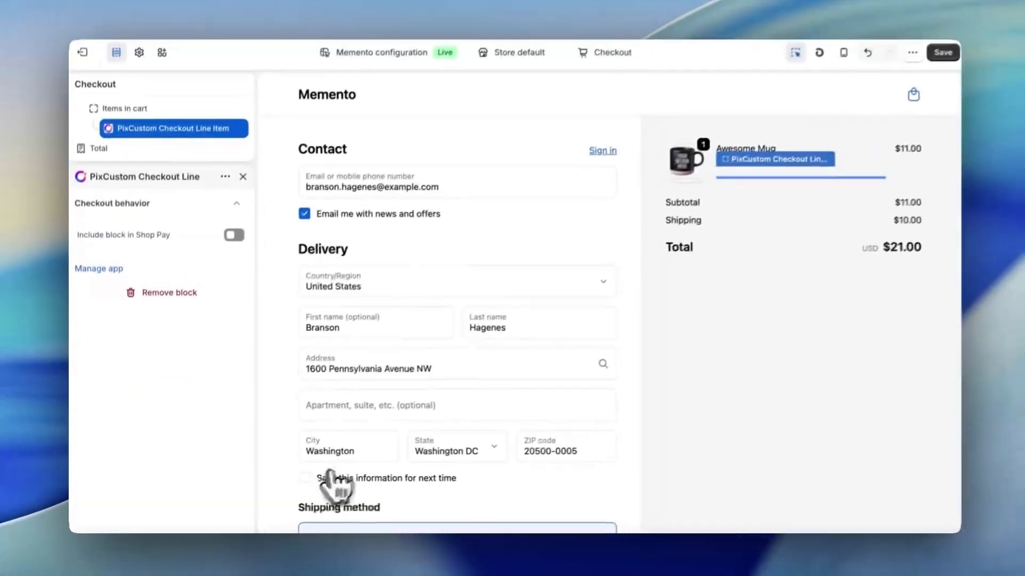
{"action": "left_click", "coordinate": [938, 55]}
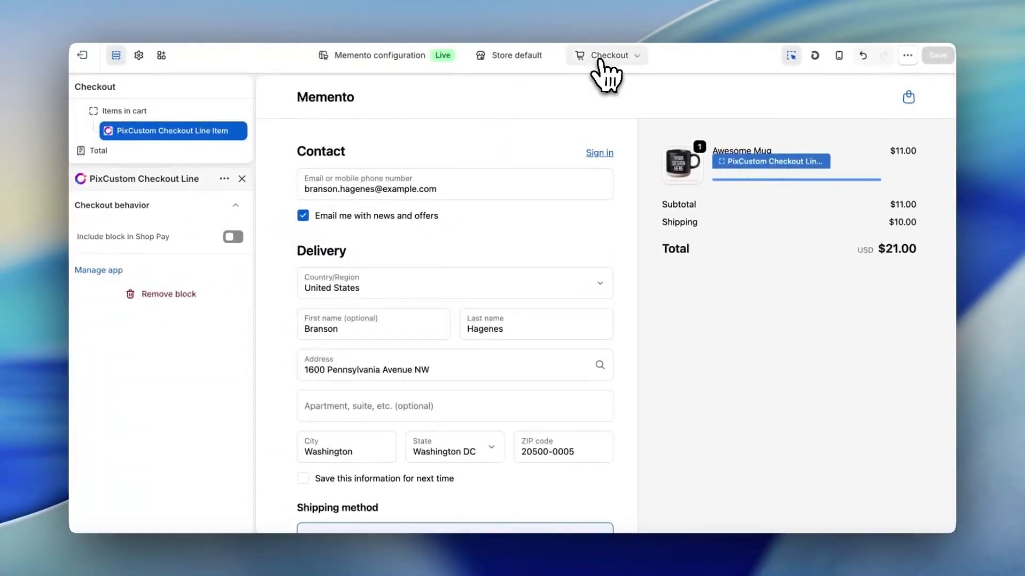
- Switch the checkout editor to the Thank you page and to the Order status page, and save the configuration
{"action": "left_click", "coordinate": [600, 58]}
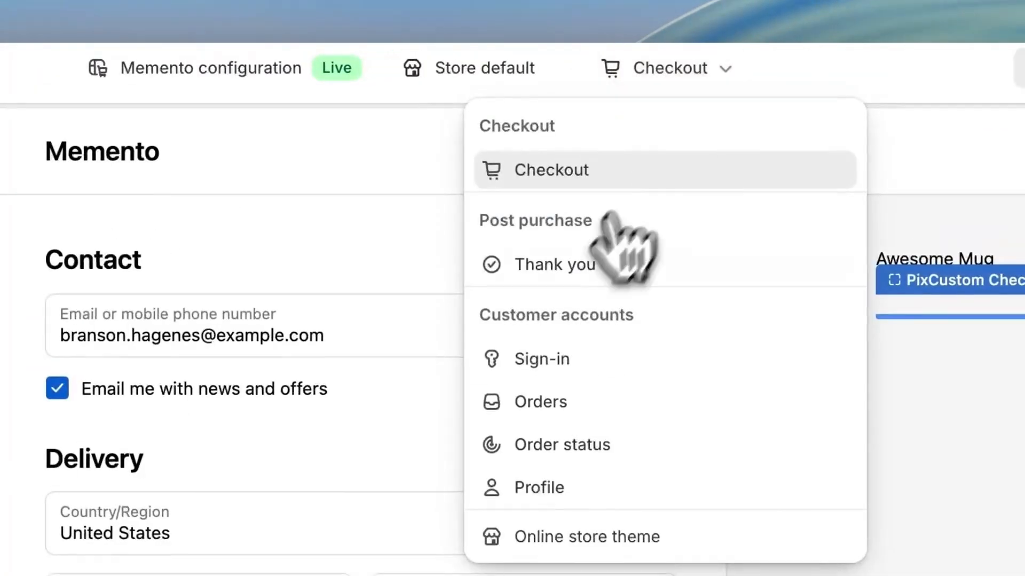
{"action": "left_click", "coordinate": [566, 151]}
{"action": "left_click", "coordinate": [609, 55]}
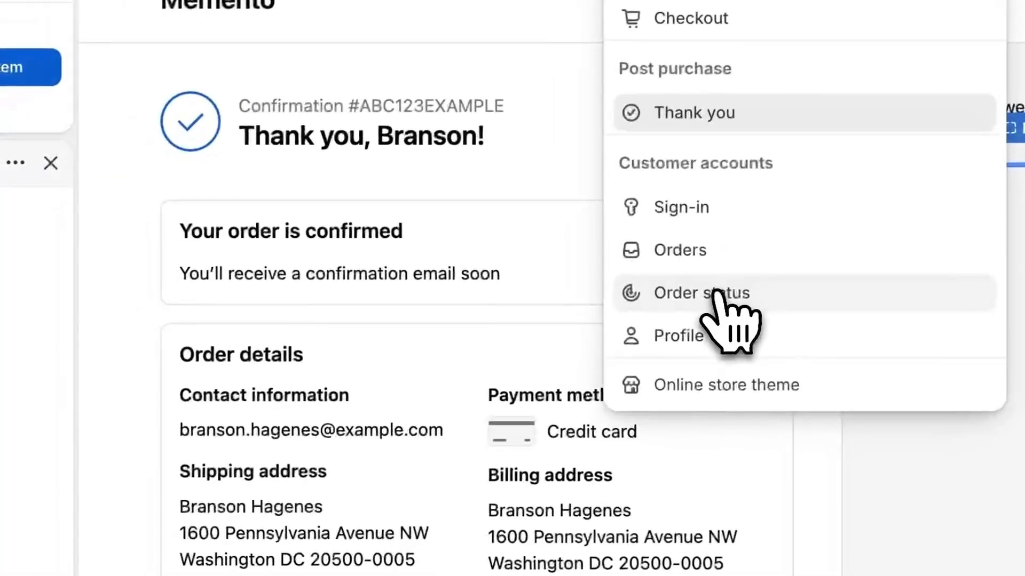
{"action": "left_click", "coordinate": [717, 295]}
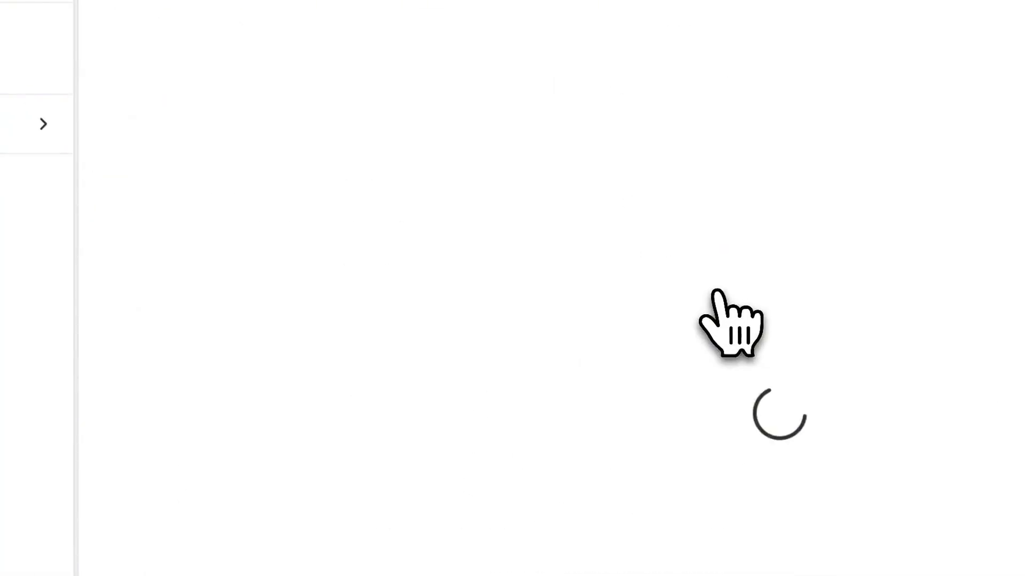
{"action": "left_click", "coordinate": [919, 68]}
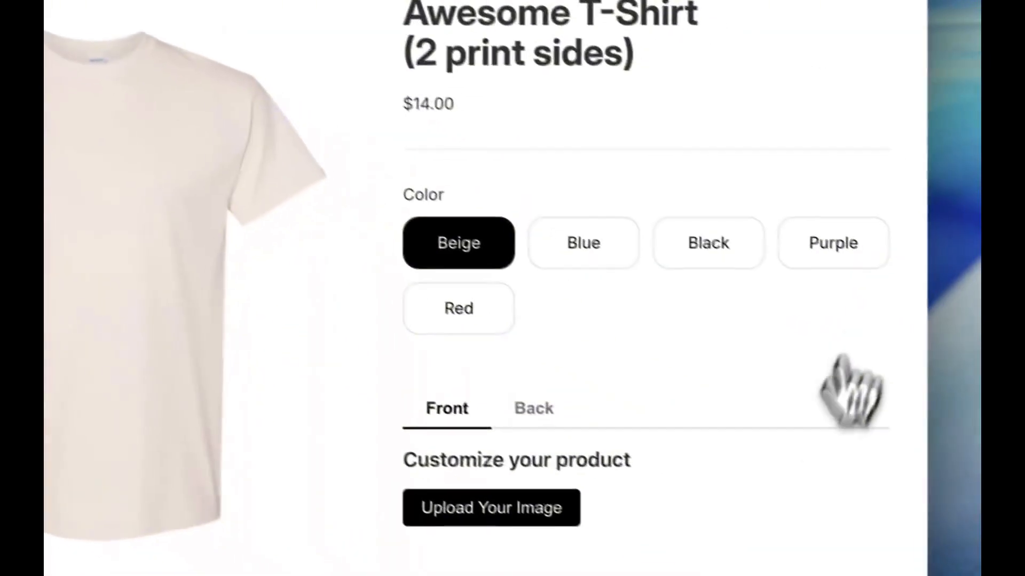
- Open the customizer for the front of the Awesome T-Shirt (2 print sides) and add the puppy photo from Downloads
{"action": "scroll", "coordinate": [806, 447], "scroll_direction": "down", "scroll_amount": 2}
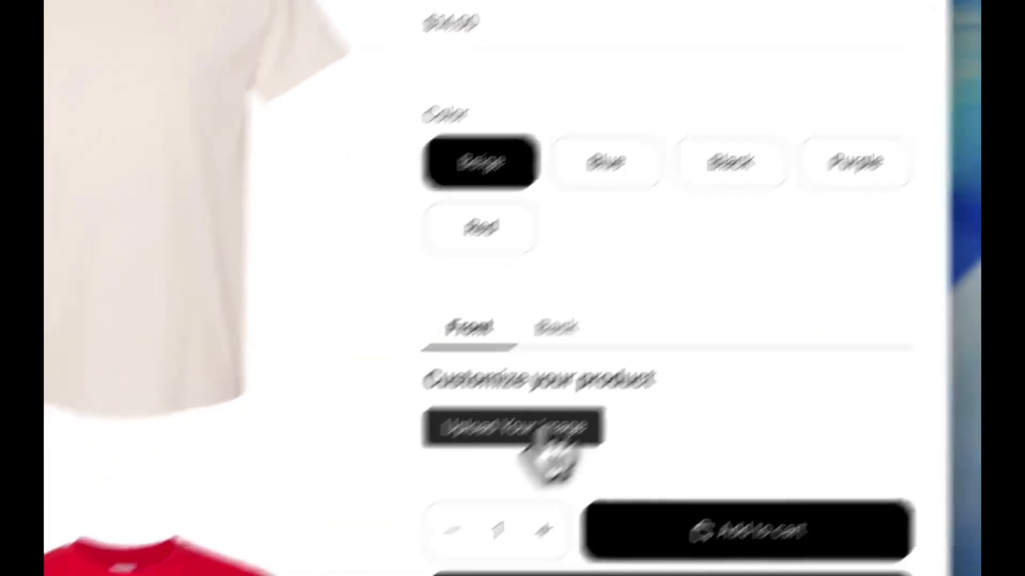
{"action": "left_click", "coordinate": [549, 453]}
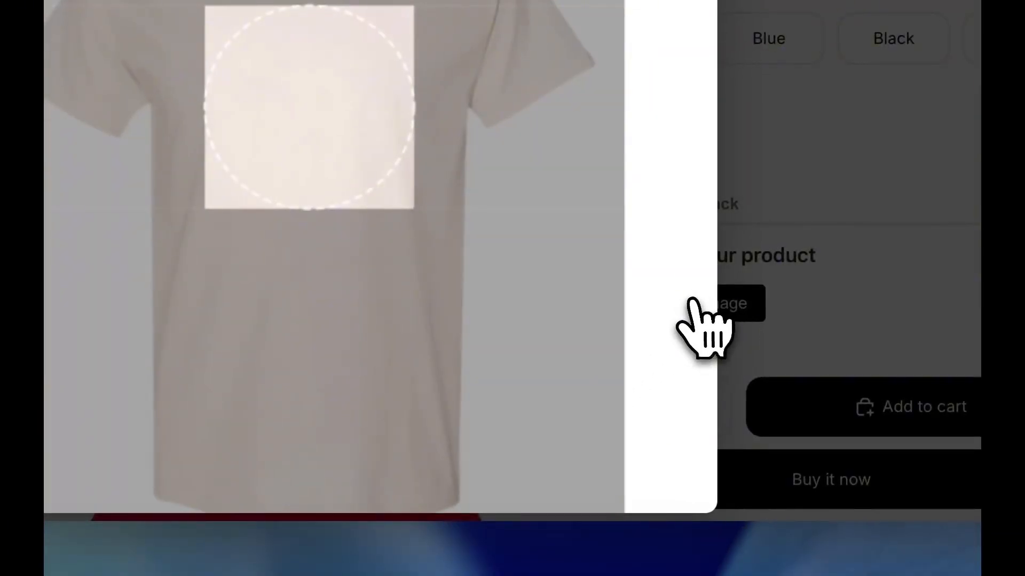
{"action": "scroll", "coordinate": [508, 279], "scroll_direction": "down", "scroll_amount": 4}
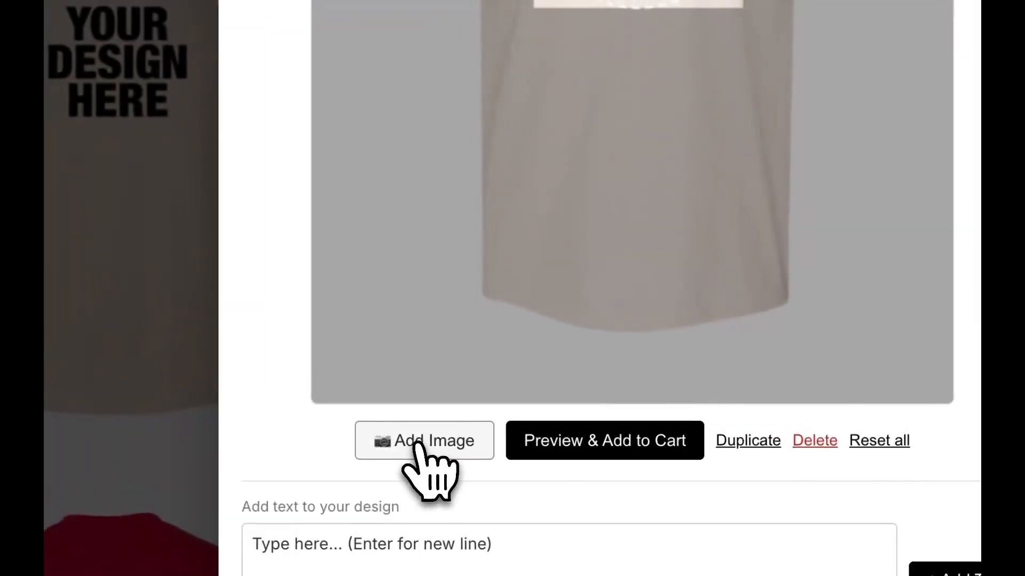
{"action": "left_click", "coordinate": [418, 444]}
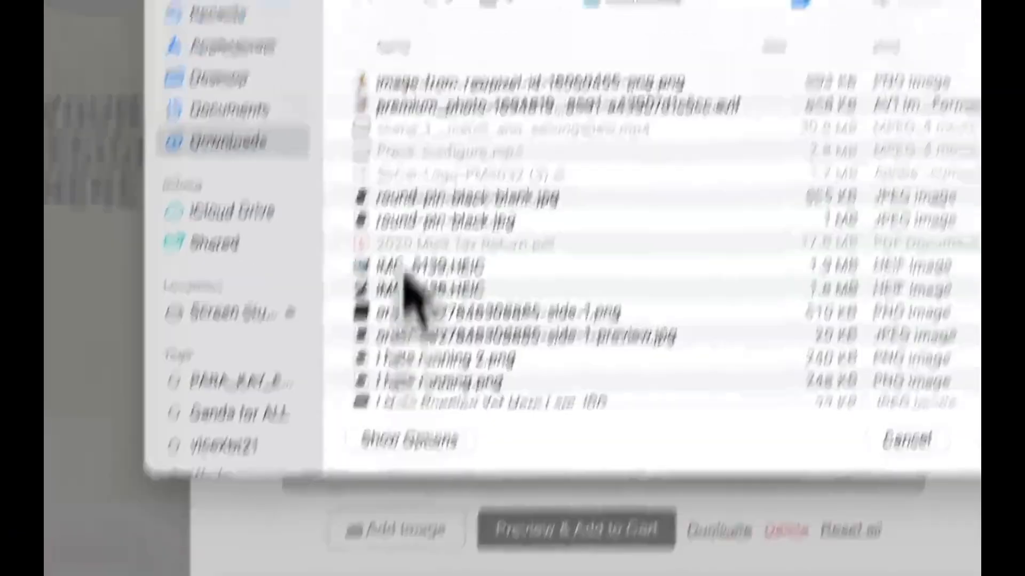
{"action": "double_click", "coordinate": [365, 242]}
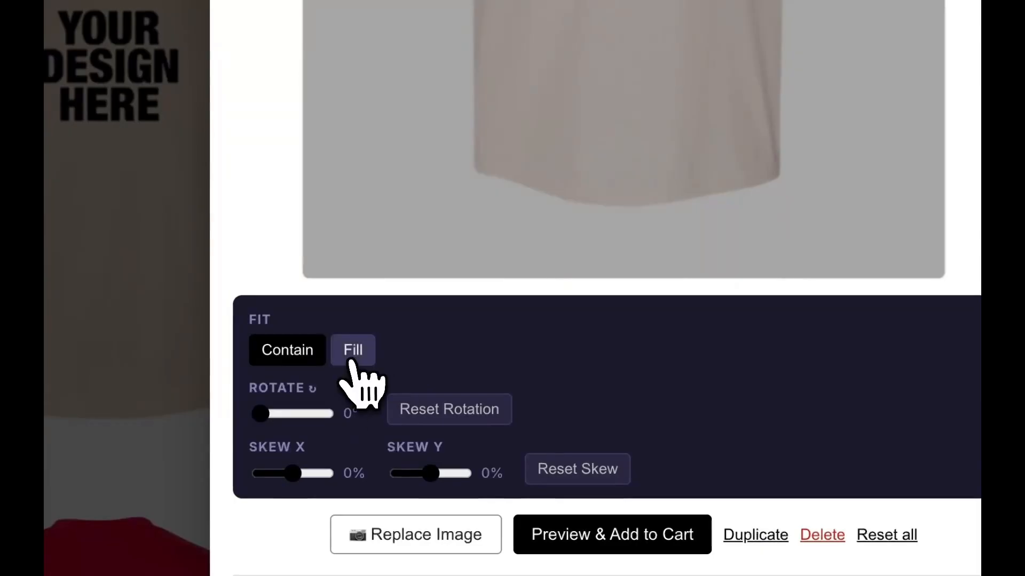
- Set the puppy photo's fit to Fill, enlarge and reposition it in the circular print area, and rotate it to about 352°
{"action": "left_click", "coordinate": [352, 349]}
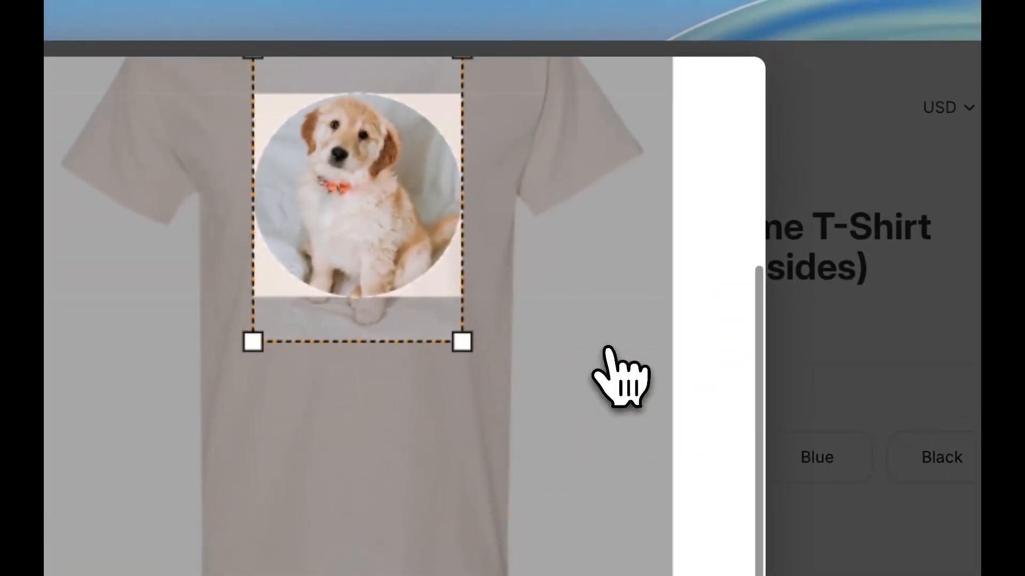
{"action": "left_click_drag", "start_coordinate": [466, 347], "coordinate": [528, 425]}
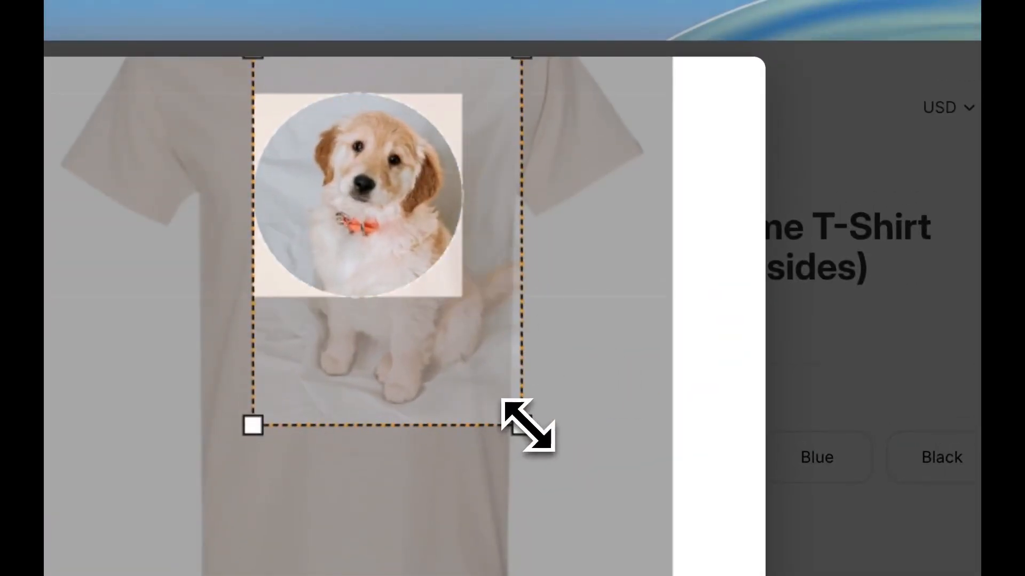
{"action": "scroll", "coordinate": [528, 426], "scroll_direction": "up", "scroll_amount": 3}
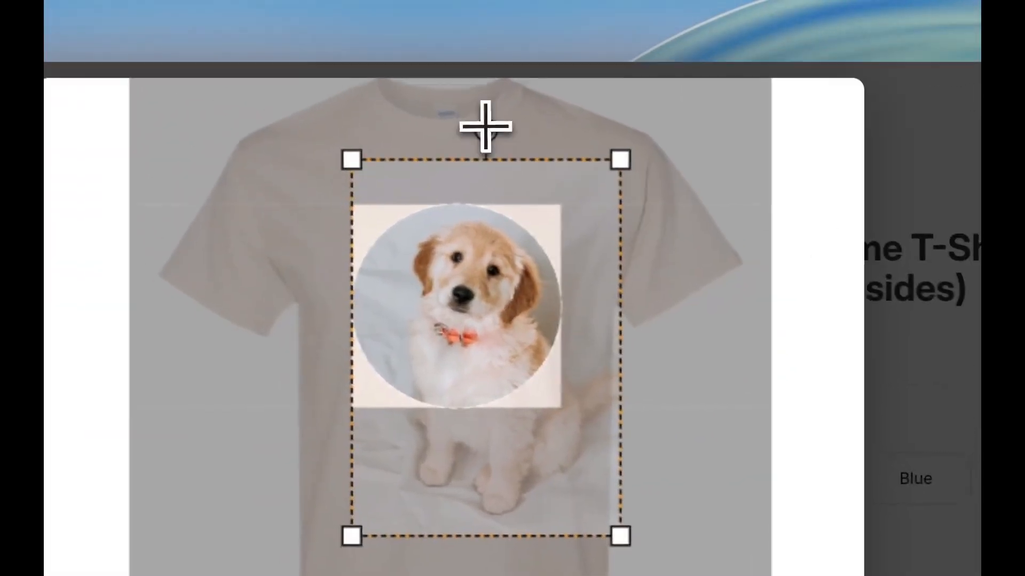
{"action": "left_click_drag", "start_coordinate": [485, 126], "coordinate": [463, 126]}
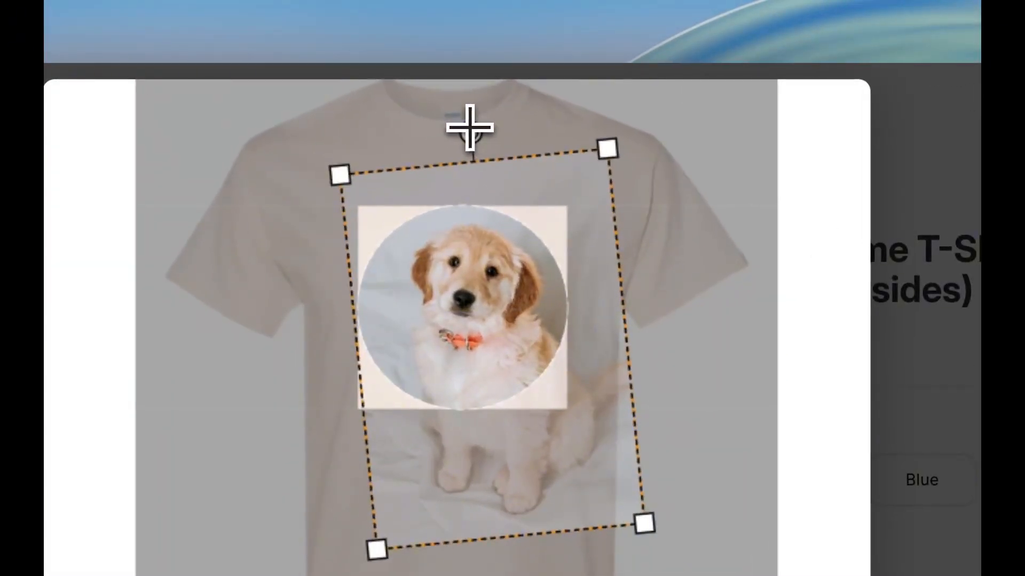
{"action": "left_click_drag", "start_coordinate": [534, 252], "coordinate": [524, 239]}
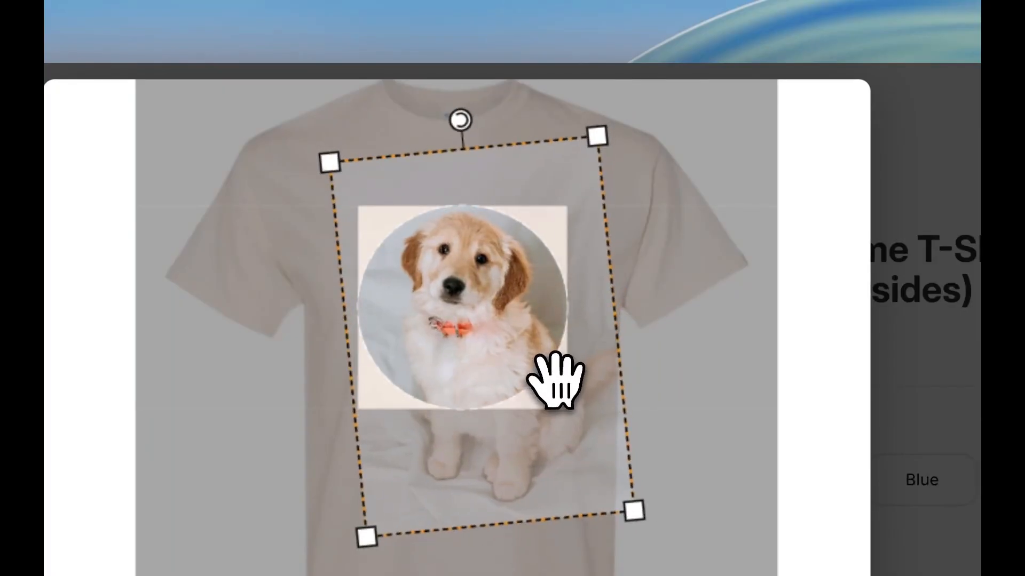
{"action": "left_click_drag", "start_coordinate": [461, 120], "coordinate": [451, 120]}
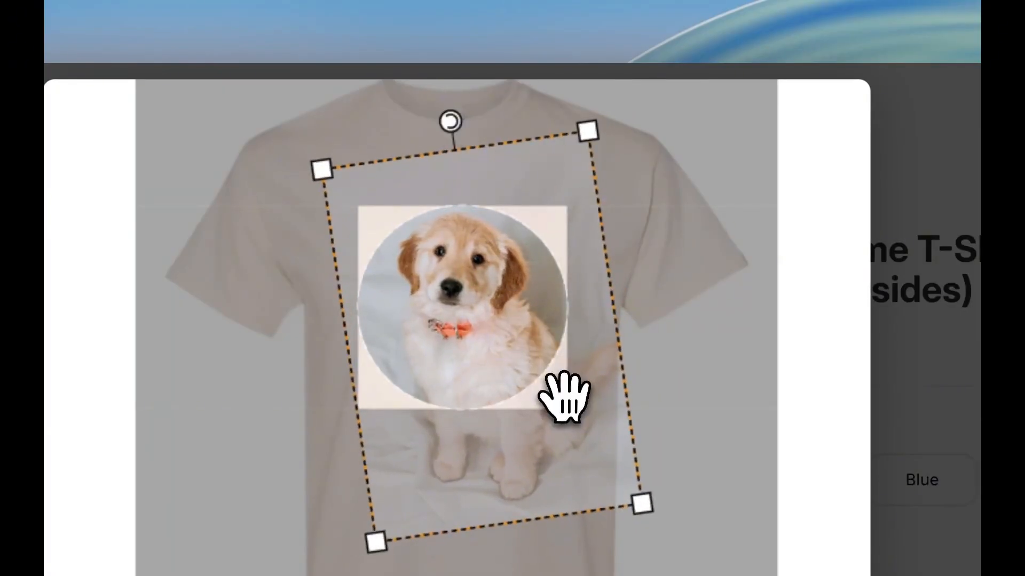
{"action": "left_click_drag", "start_coordinate": [564, 398], "coordinate": [566, 393]}
- Add the two-line text "Hi! I'm / Charlie!" to the front design and shrink it
{"action": "scroll", "coordinate": [636, 347], "scroll_direction": "down", "scroll_amount": 10}
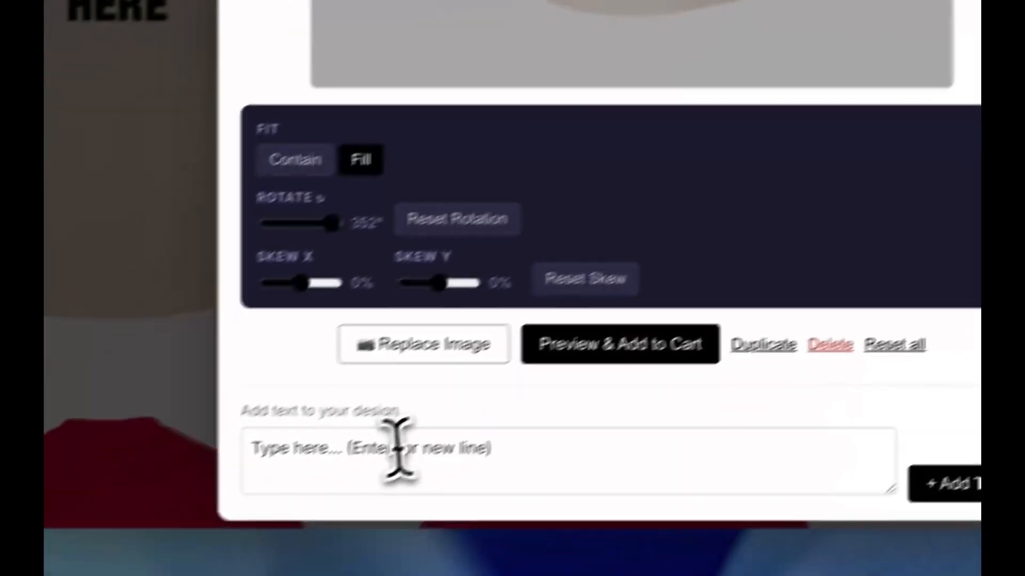
{"action": "left_click", "coordinate": [398, 452]}
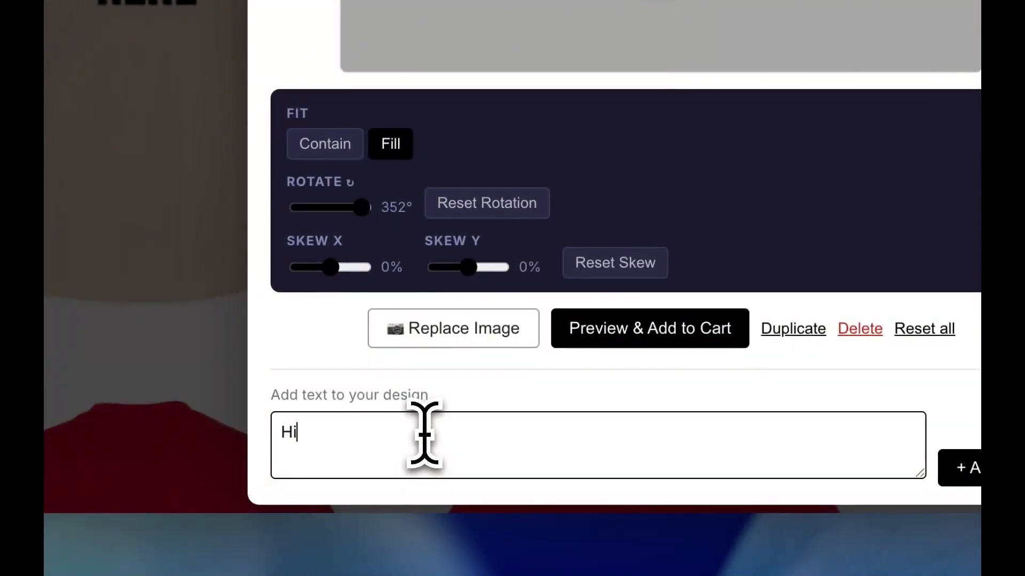
{"action": "type", "text": "Hi! I'm"}
{"action": "key", "text": "Return"}
{"action": "type", "text": "Charlie!"}
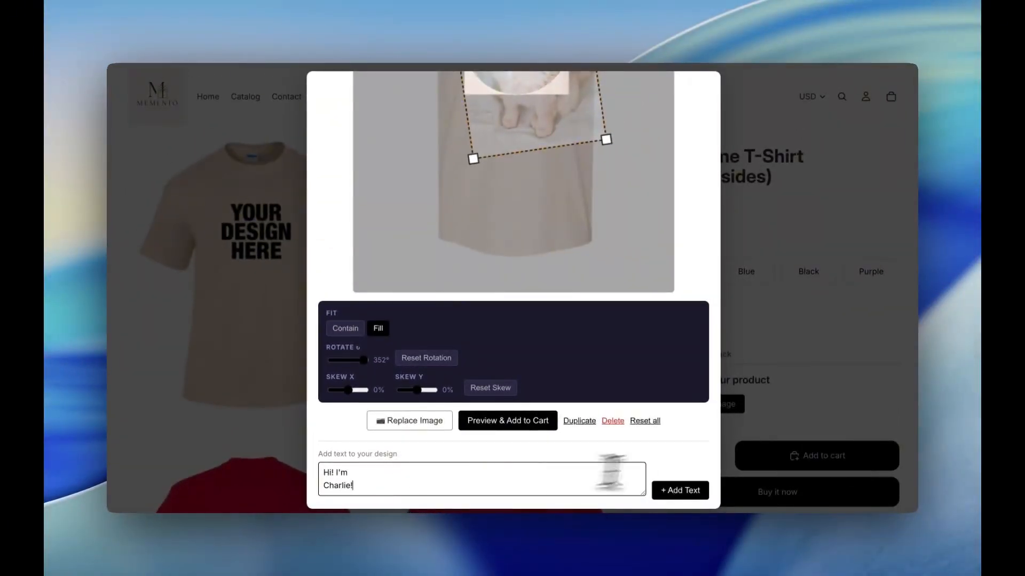
{"action": "left_click", "coordinate": [681, 492]}
{"action": "scroll", "coordinate": [661, 262], "scroll_direction": "up", "scroll_amount": 3}
{"action": "left_click_drag", "start_coordinate": [631, 107], "coordinate": [564, 148]}
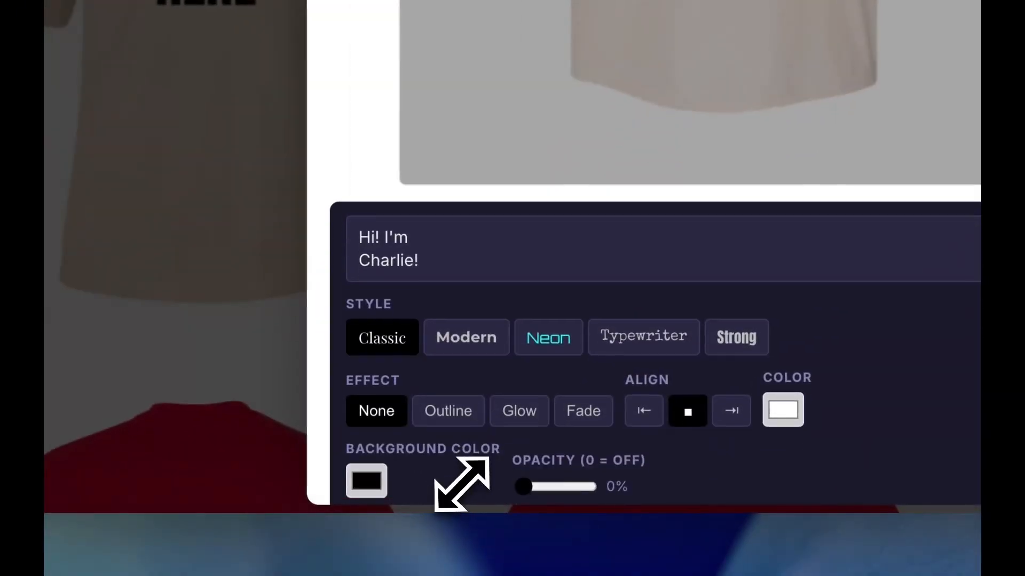
- Give the text a golden yellow background (RGB 240, 179, 10) and the Typewriter style
{"action": "scroll", "coordinate": [462, 483], "scroll_direction": "down", "scroll_amount": 1}
{"action": "left_click", "coordinate": [371, 448]}
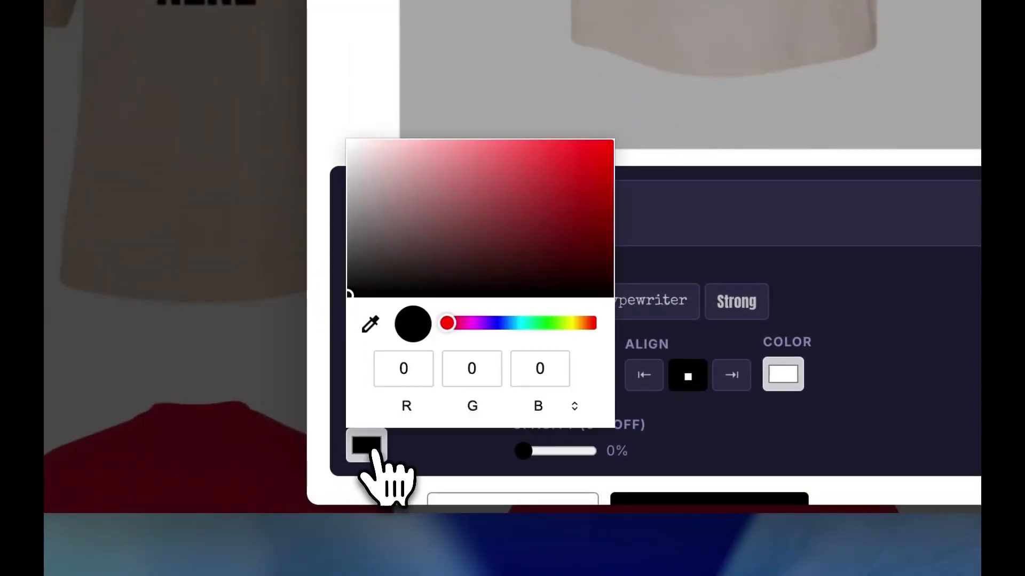
{"action": "left_click", "coordinate": [571, 322]}
{"action": "left_click", "coordinate": [601, 149]}
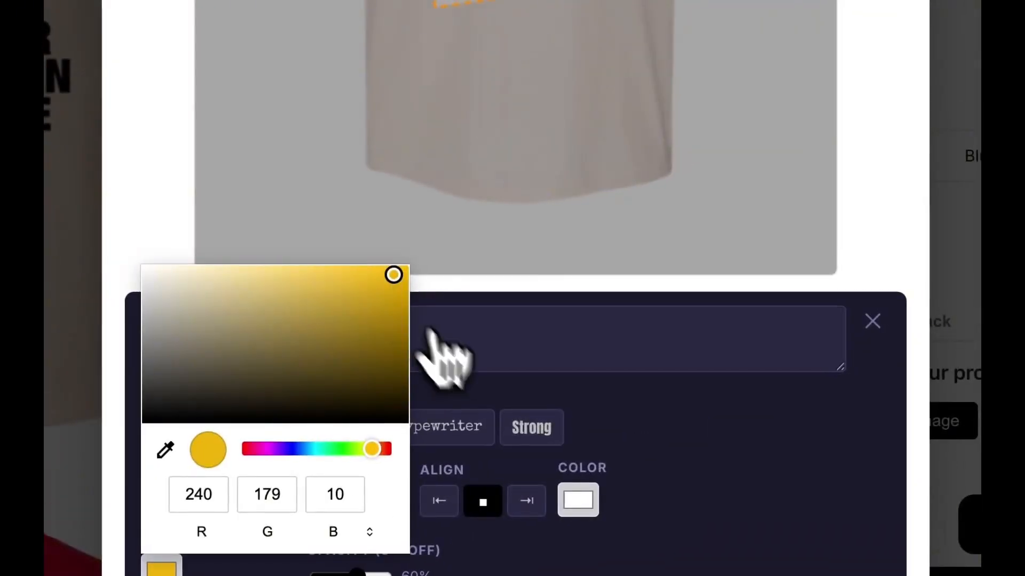
{"action": "left_click", "coordinate": [849, 318]}
{"action": "left_click", "coordinate": [464, 427]}
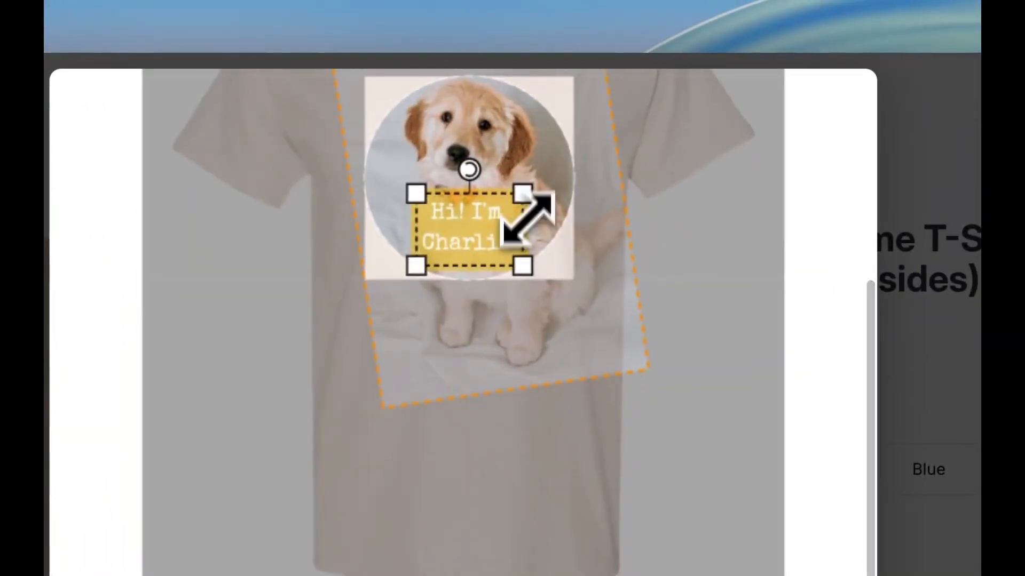
- Shrink the styled text box slightly and tilt it counterclockwise
{"action": "left_click_drag", "start_coordinate": [529, 195], "coordinate": [518, 199]}
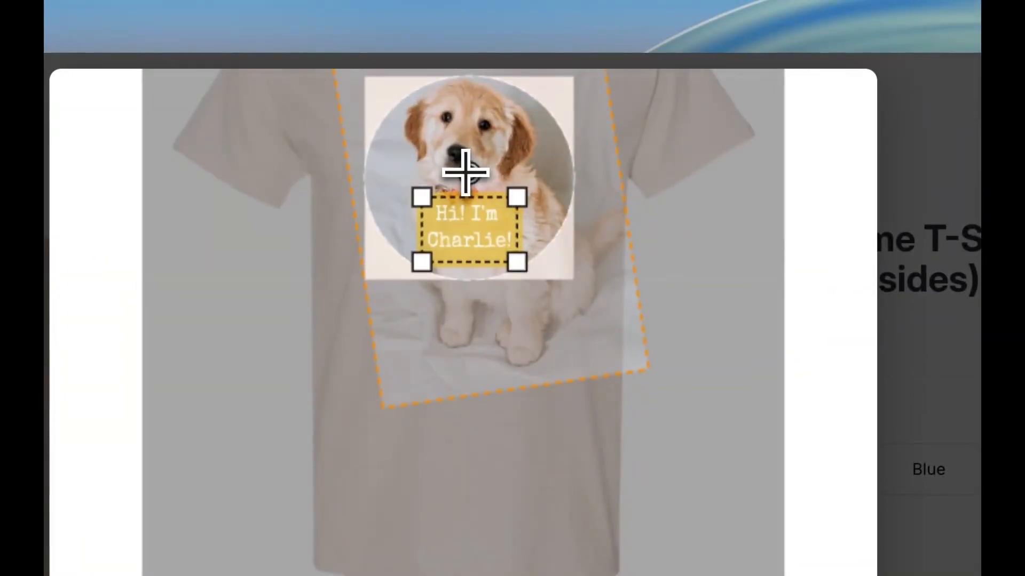
{"action": "left_click_drag", "start_coordinate": [465, 172], "coordinate": [449, 171]}
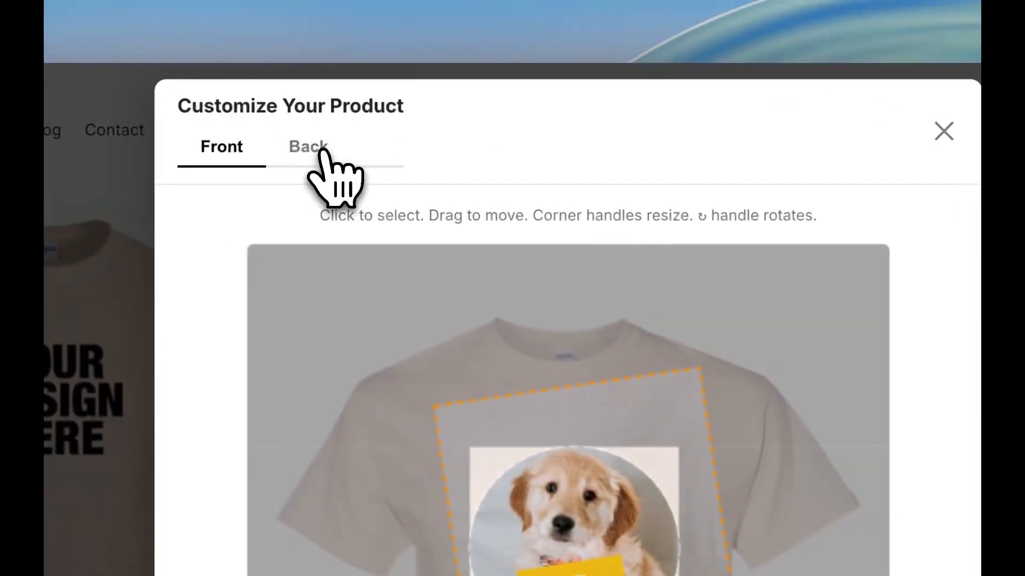
- Check the back design, review both sides in the design preview, and approve the design to add the shirt to the cart
{"action": "left_click", "coordinate": [322, 152]}
{"action": "scroll", "coordinate": [572, 251], "scroll_direction": "down", "scroll_amount": 5}
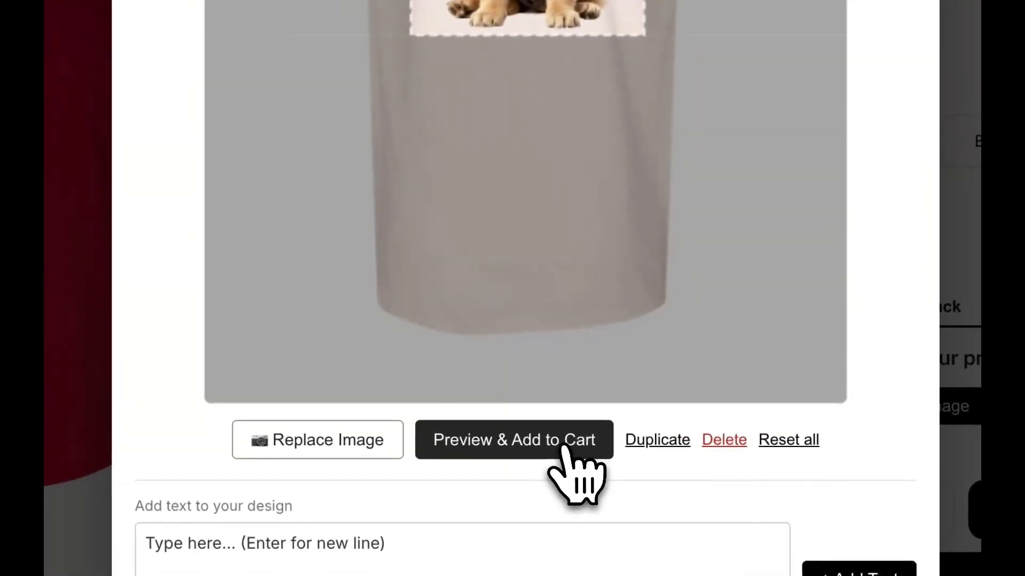
{"action": "left_click", "coordinate": [450, 493]}
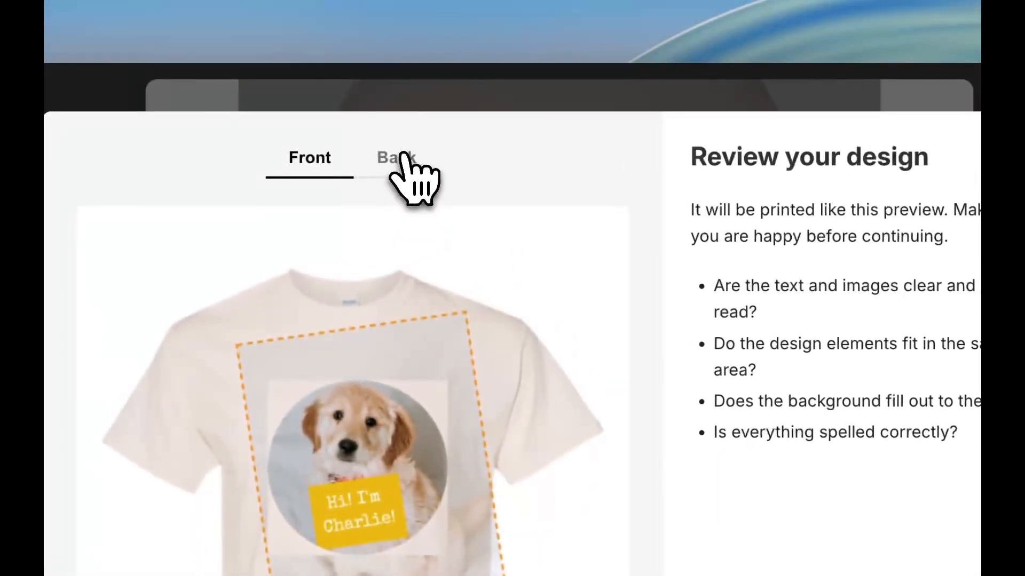
{"action": "left_click", "coordinate": [402, 157]}
{"action": "left_click", "coordinate": [313, 158]}
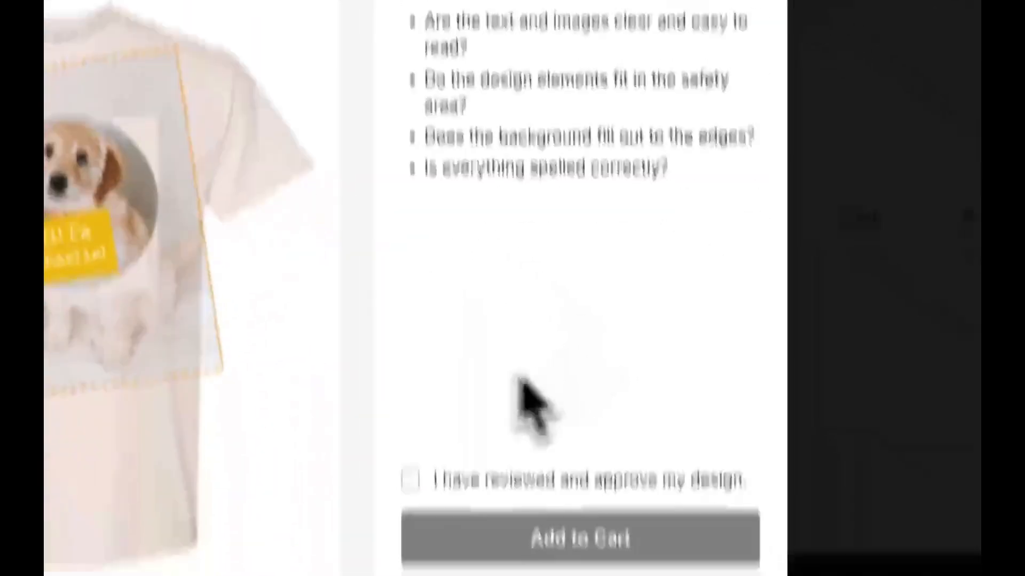
{"action": "left_click", "coordinate": [418, 294]}
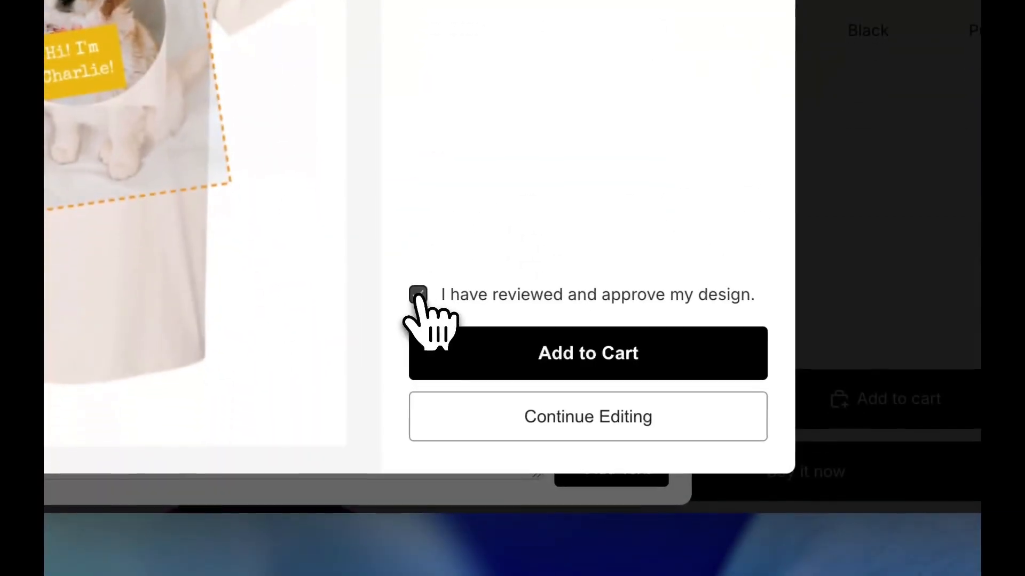
{"action": "left_click", "coordinate": [550, 358]}
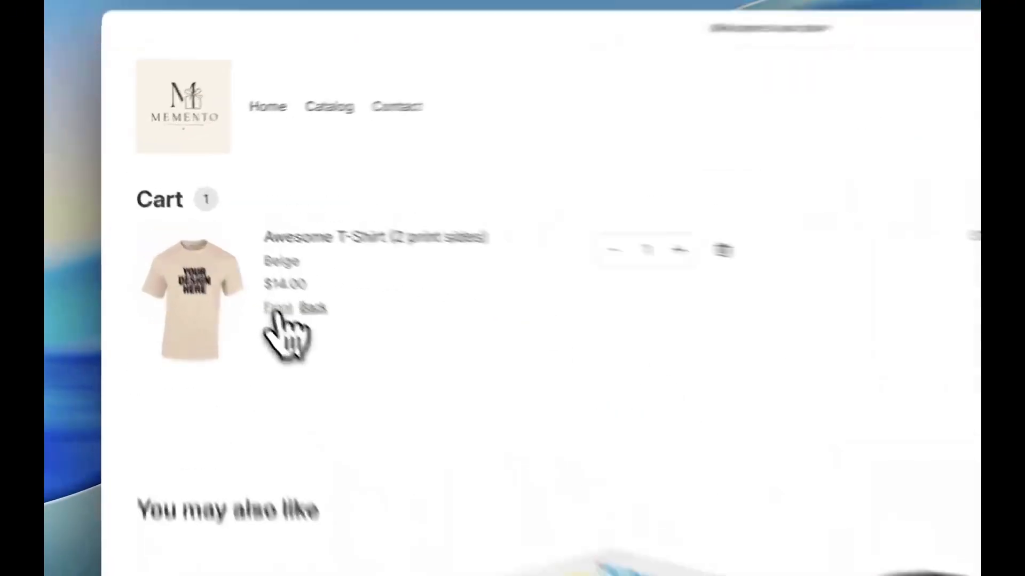
- Preview the customized T-shirt's front design from its cart line and close the preview
{"action": "left_click", "coordinate": [214, 245]}
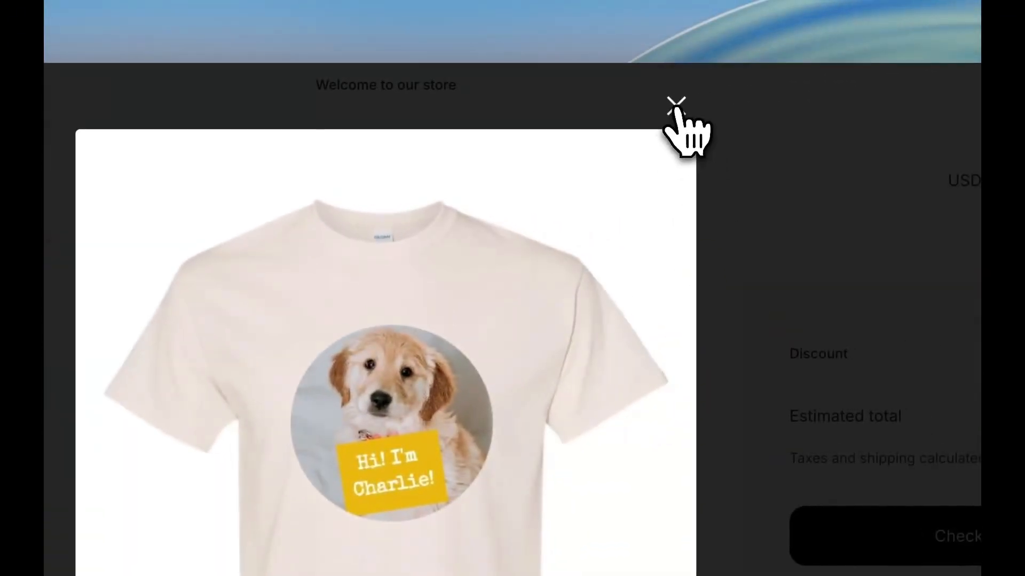
{"action": "left_click", "coordinate": [675, 107]}
{"action": "left_click", "coordinate": [705, 347]}
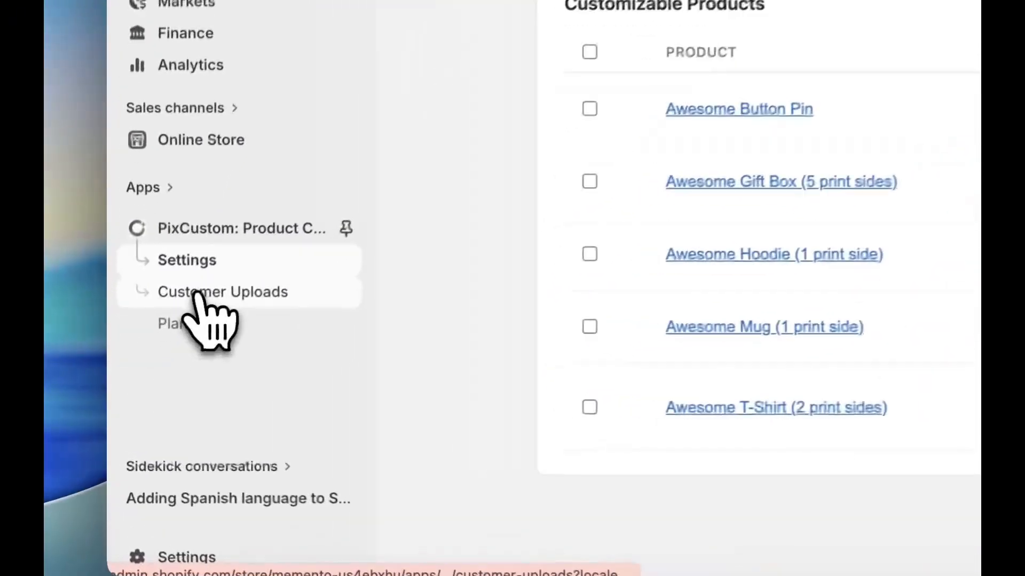
- Open PixCustom's Customer Uploads and inspect the Side-1 preview and Side-1 print-ready image of the newest Awesome T-Shirt (2 print sides) order
{"action": "left_click", "coordinate": [154, 369]}
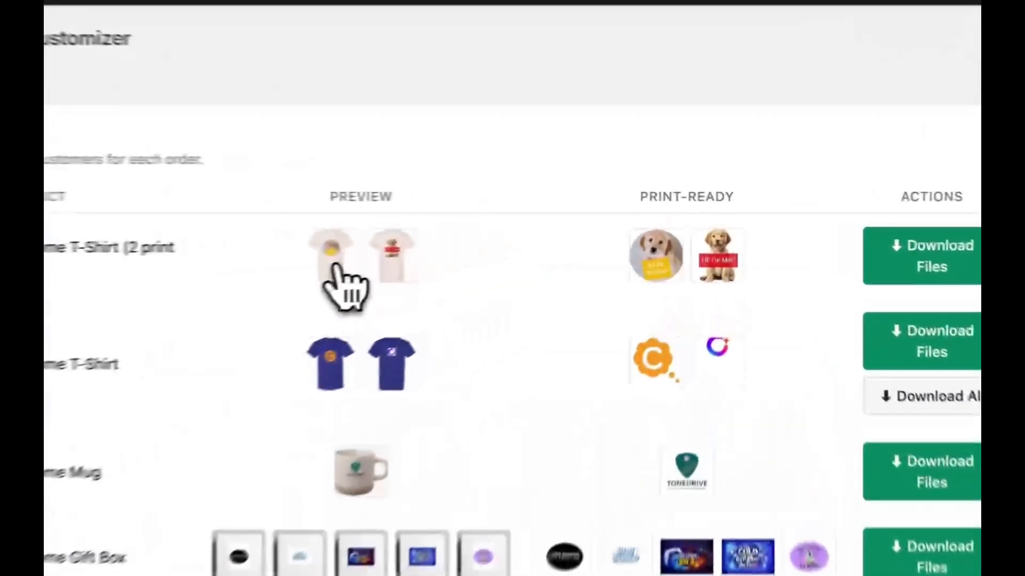
{"action": "left_click", "coordinate": [530, 227]}
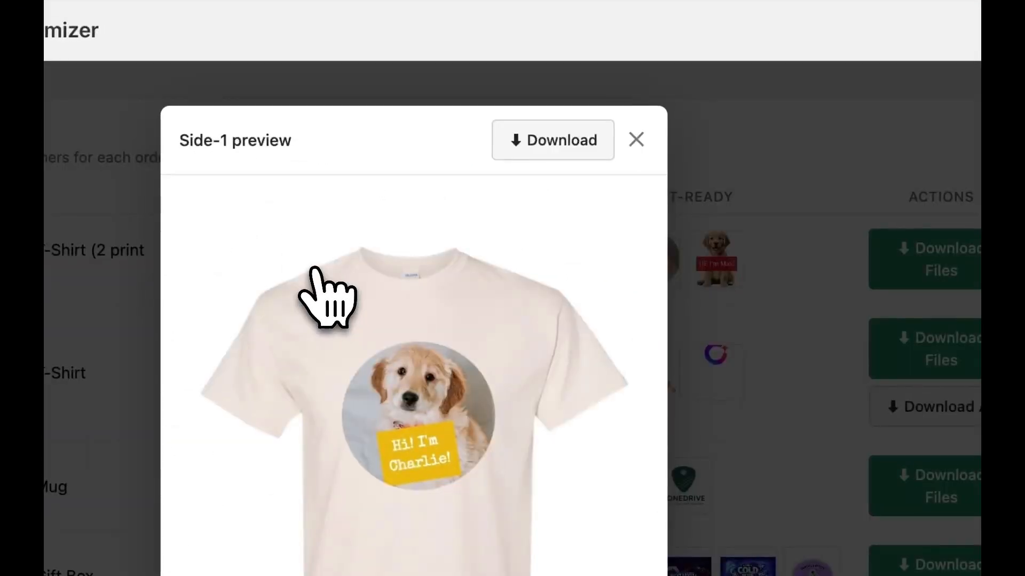
{"action": "key", "text": "Escape"}
{"action": "left_click", "coordinate": [660, 261]}
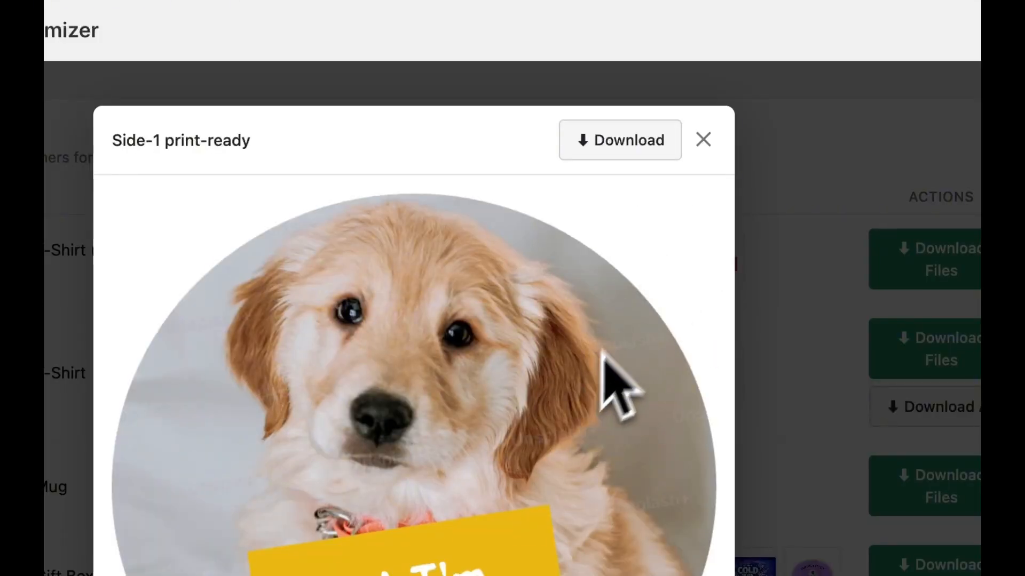
{"action": "left_click", "coordinate": [703, 140]}
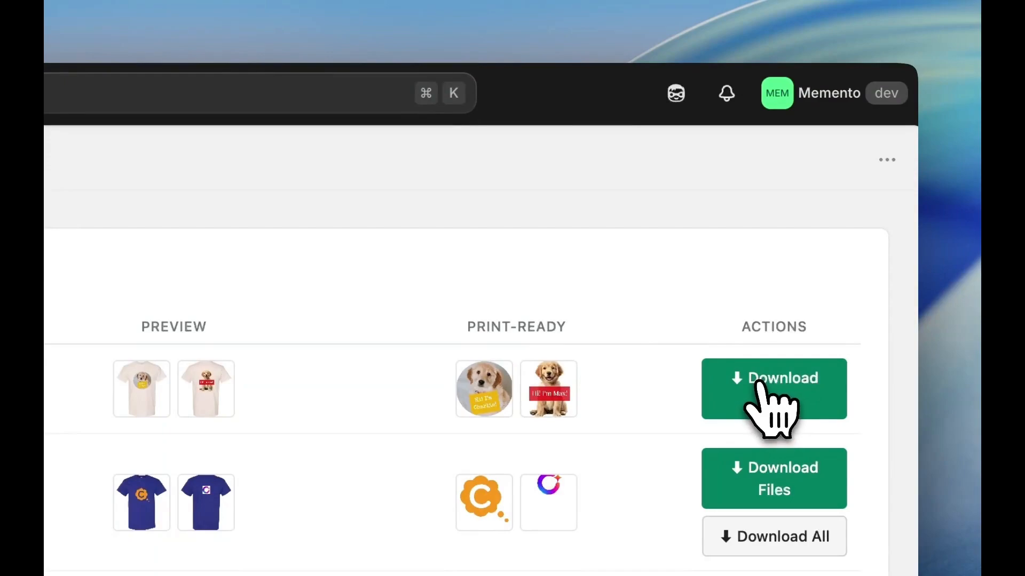
- Download the design files of the newest Awesome T-Shirt (2 print sides) order and open that order's details
{"action": "left_click", "coordinate": [759, 383]}
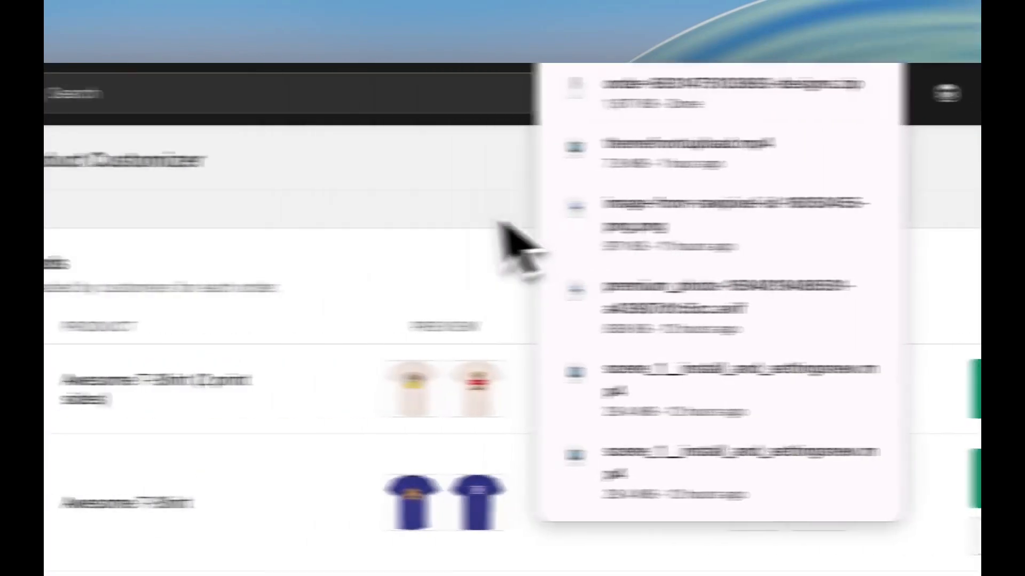
{"action": "left_click", "coordinate": [193, 220]}
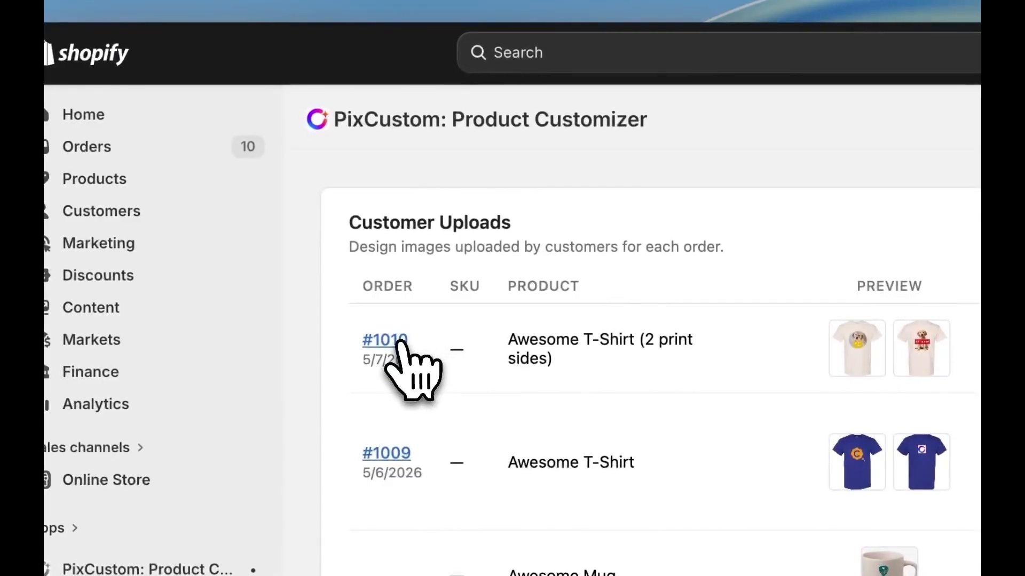
{"action": "left_click", "coordinate": [396, 340]}
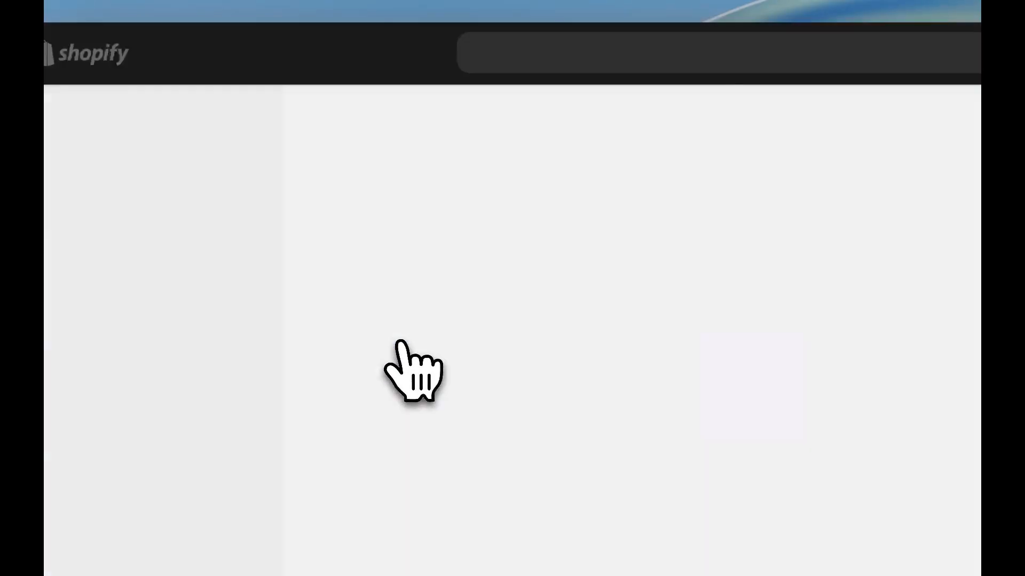